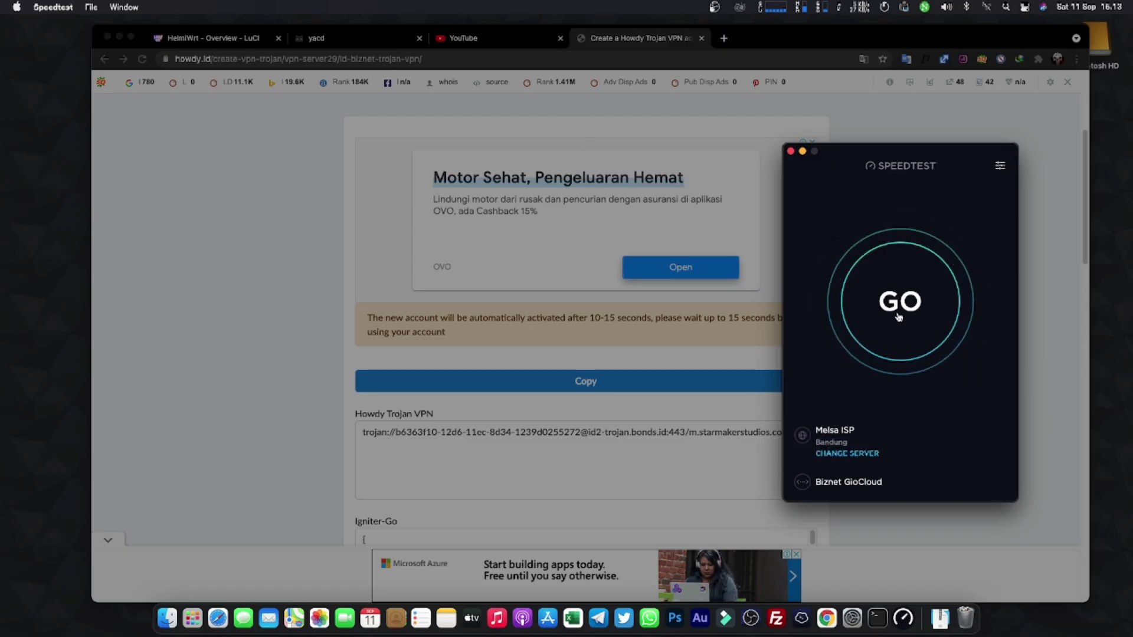
Run a baseline Speedtest on the current connection
{"action": "left_click", "coordinate": [899, 308]}
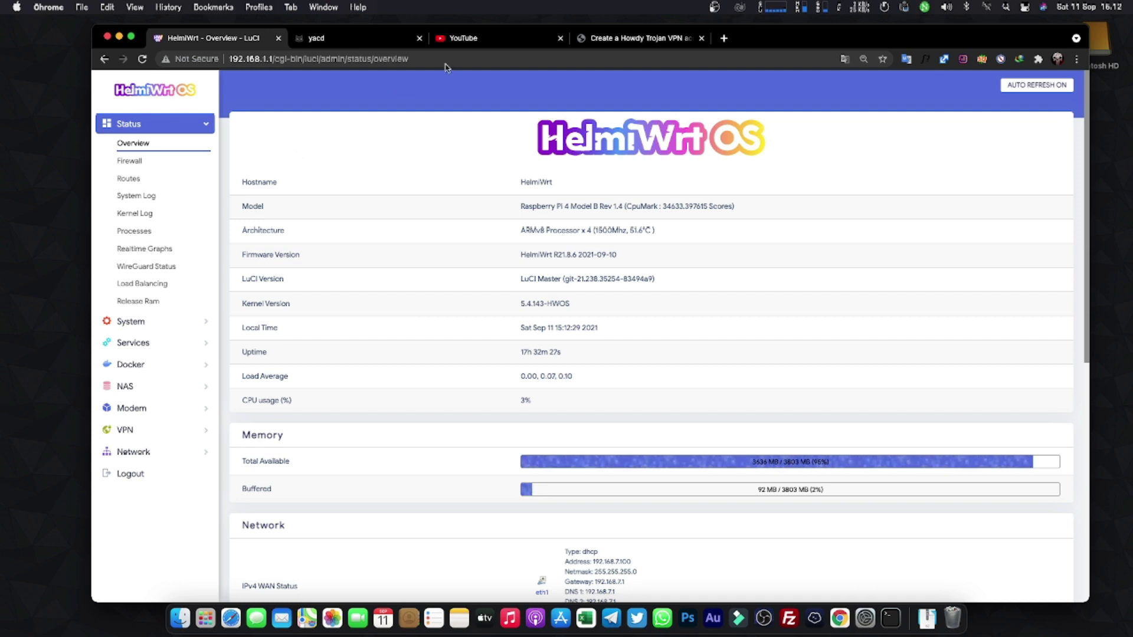
Review the ID-Biznet trojan:// link on Howdy.id, then bring Speedtest back up
{"action": "left_click", "coordinate": [614, 37]}
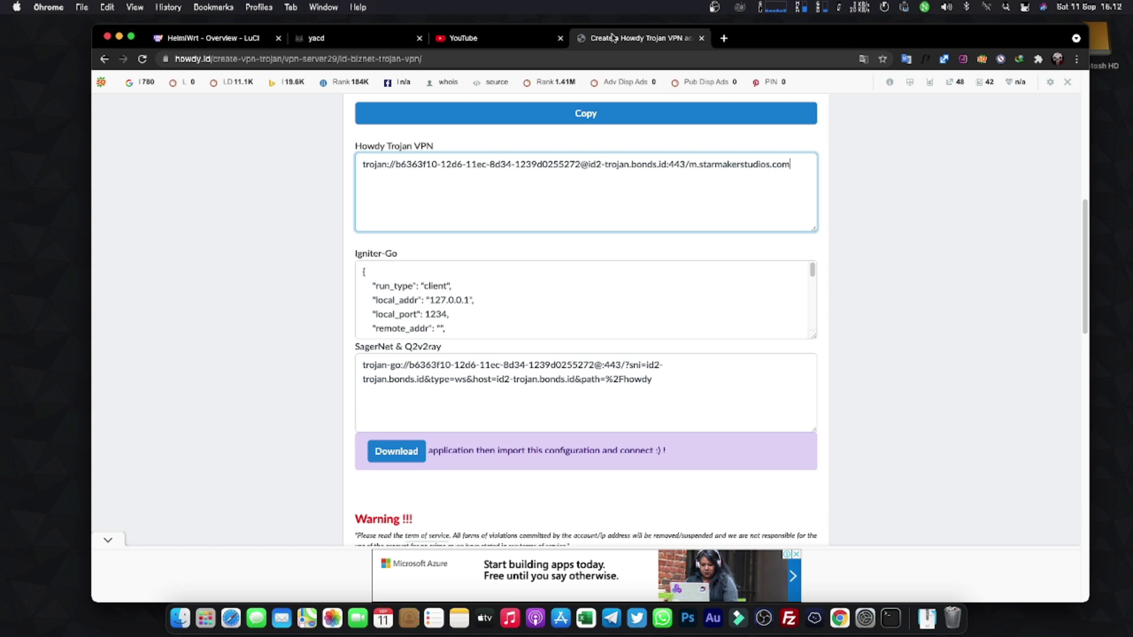
{"action": "scroll", "coordinate": [660, 213], "scroll_direction": "up", "scroll_amount": 10}
{"action": "scroll", "coordinate": [501, 246], "scroll_direction": "down", "scroll_amount": 2}
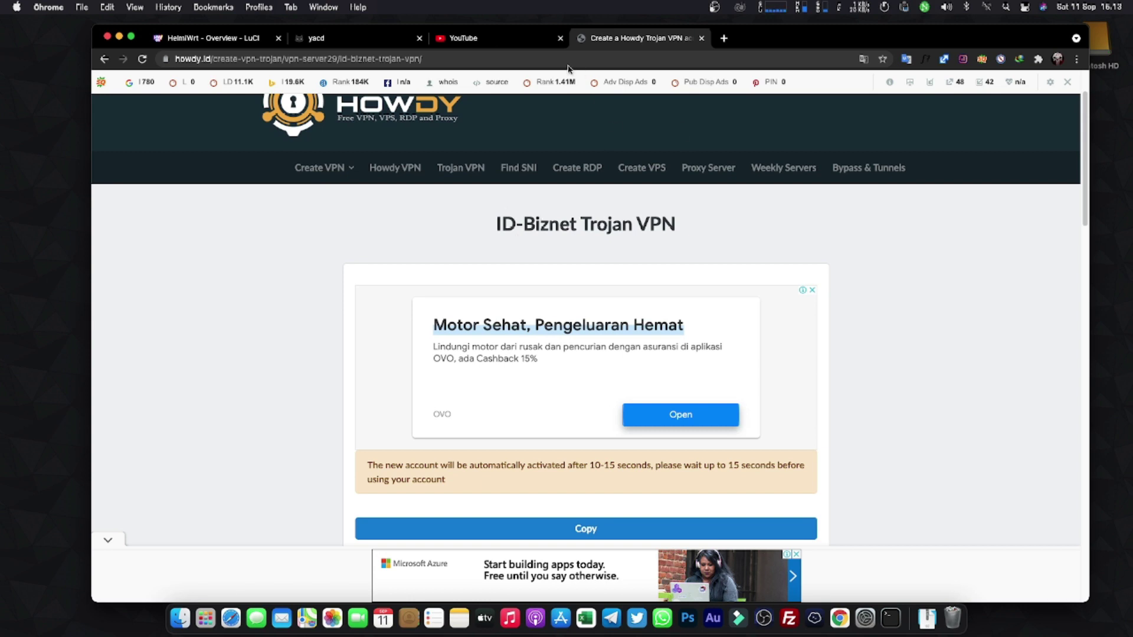
{"action": "scroll", "coordinate": [627, 148], "scroll_direction": "down", "scroll_amount": 3}
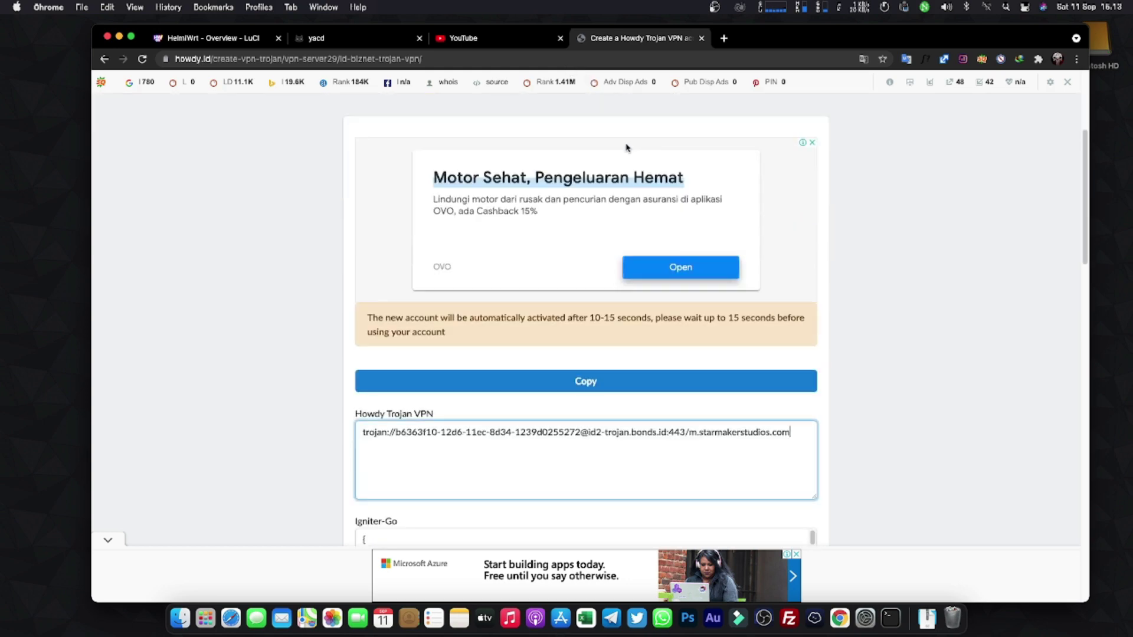
{"action": "key", "text": "super+space"}
{"action": "key", "text": "Escape"}
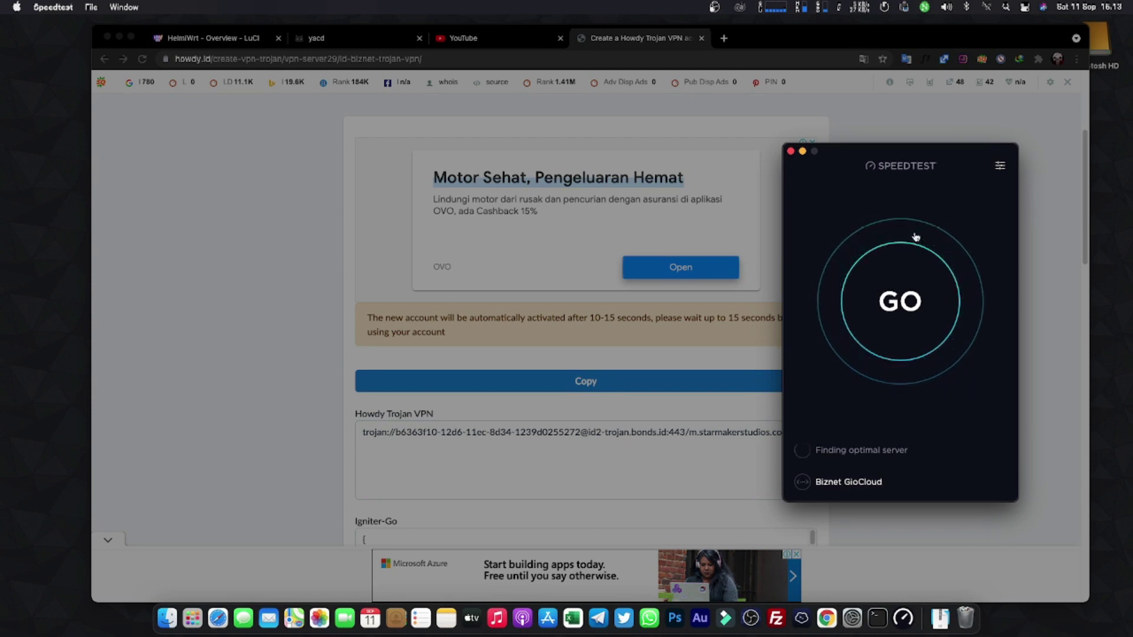
Run Speedtest to a 21.2 Mbps down / 14.4 Mbps up result, then close it
{"action": "left_click", "coordinate": [901, 313]}
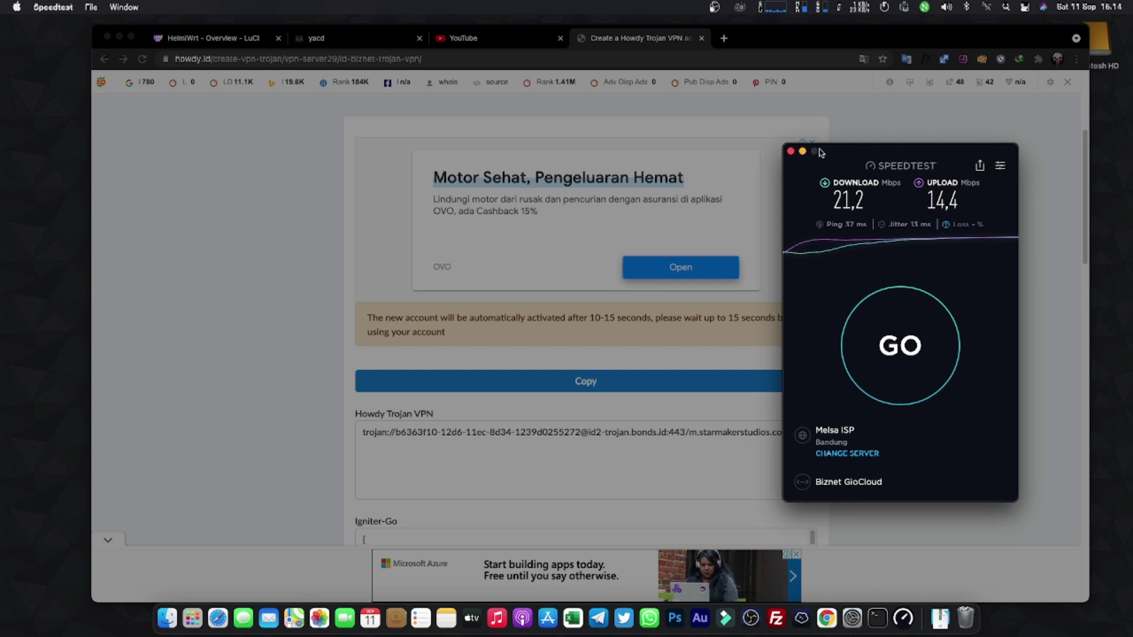
{"action": "left_click", "coordinate": [790, 151]}
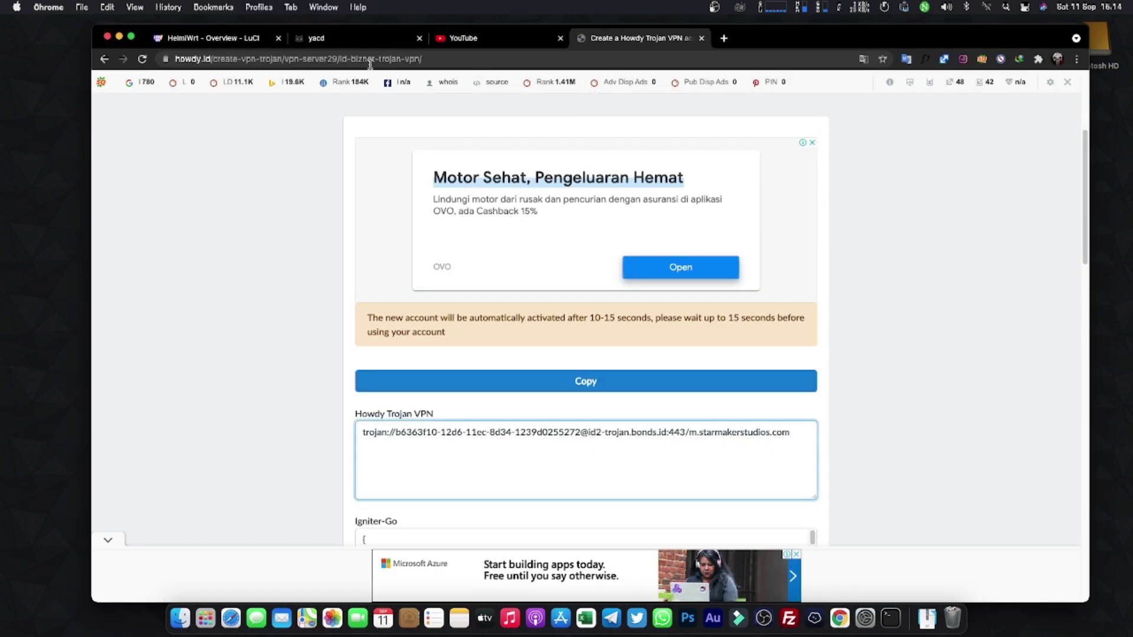
Open OpenClash under HelmiWrt Services and highlight its Running status in Redir-Host (Compatible) mode
{"action": "left_click", "coordinate": [243, 39]}
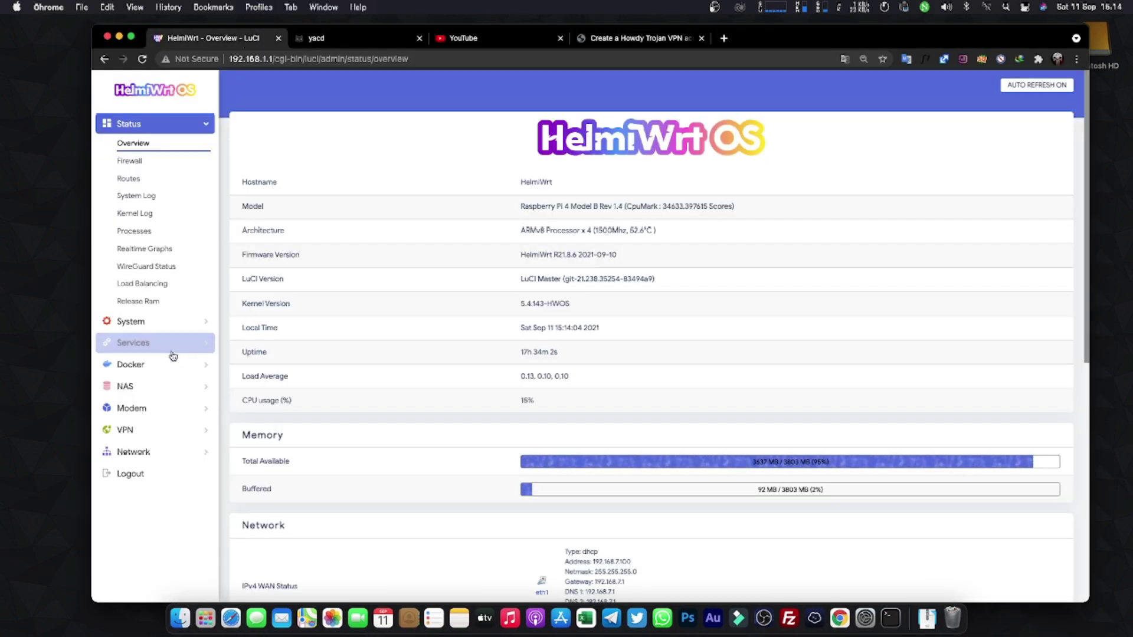
{"action": "left_click", "coordinate": [205, 353]}
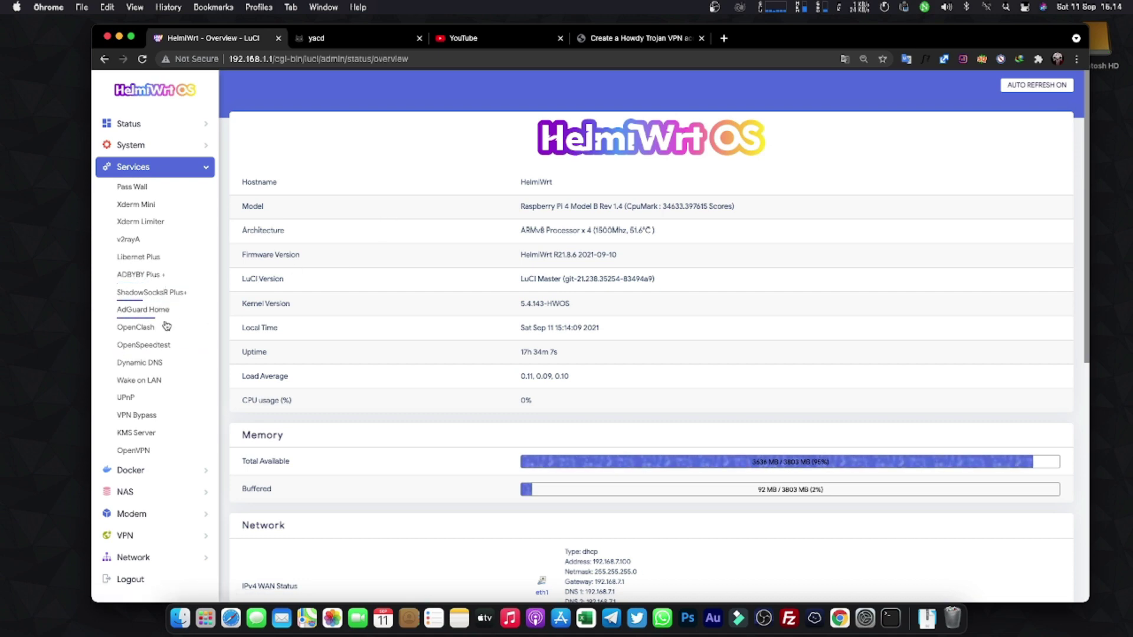
{"action": "left_click", "coordinate": [136, 327]}
{"action": "scroll", "coordinate": [466, 253], "scroll_direction": "down", "scroll_amount": 10}
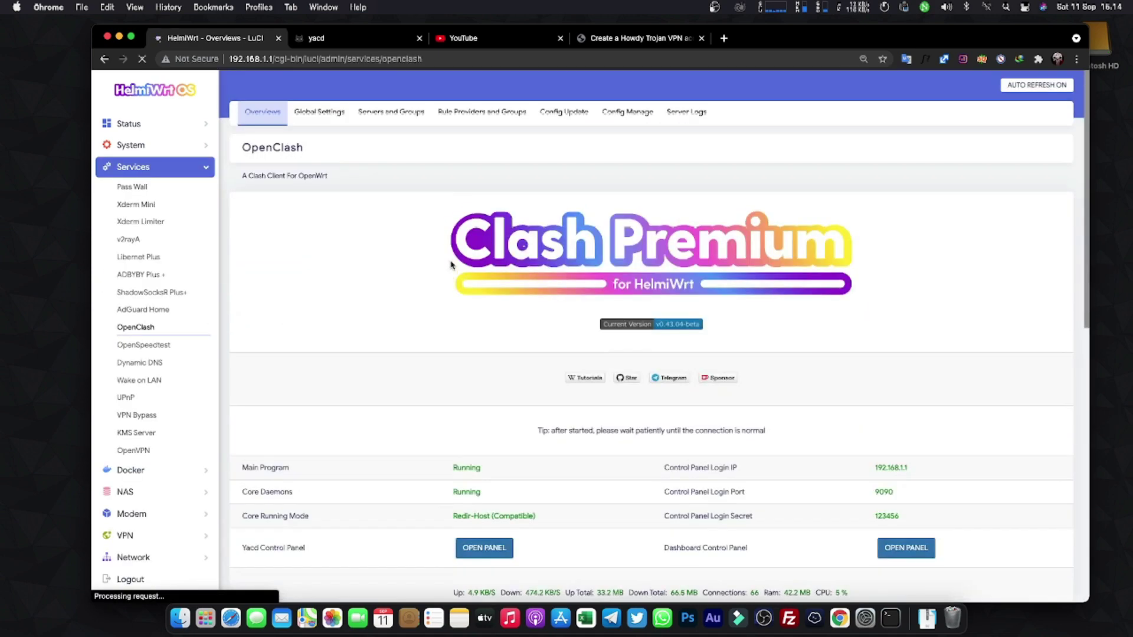
{"action": "scroll", "coordinate": [466, 254], "scroll_direction": "down", "scroll_amount": 8}
{"action": "scroll", "coordinate": [487, 230], "scroll_direction": "down", "scroll_amount": 7}
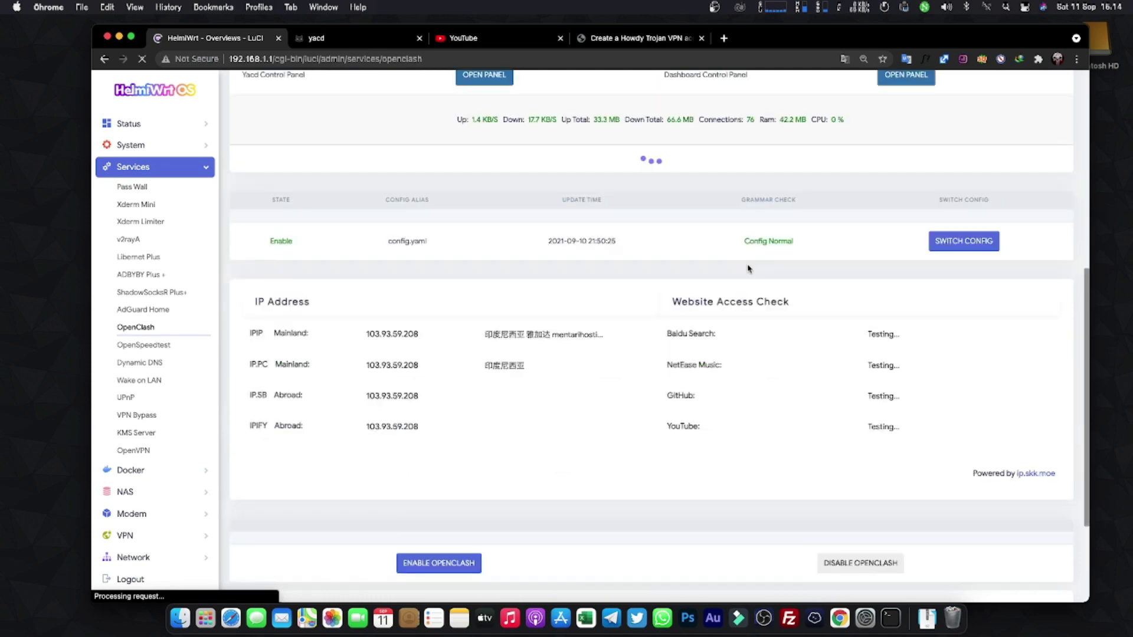
{"action": "scroll", "coordinate": [478, 188], "scroll_direction": "up", "scroll_amount": 6}
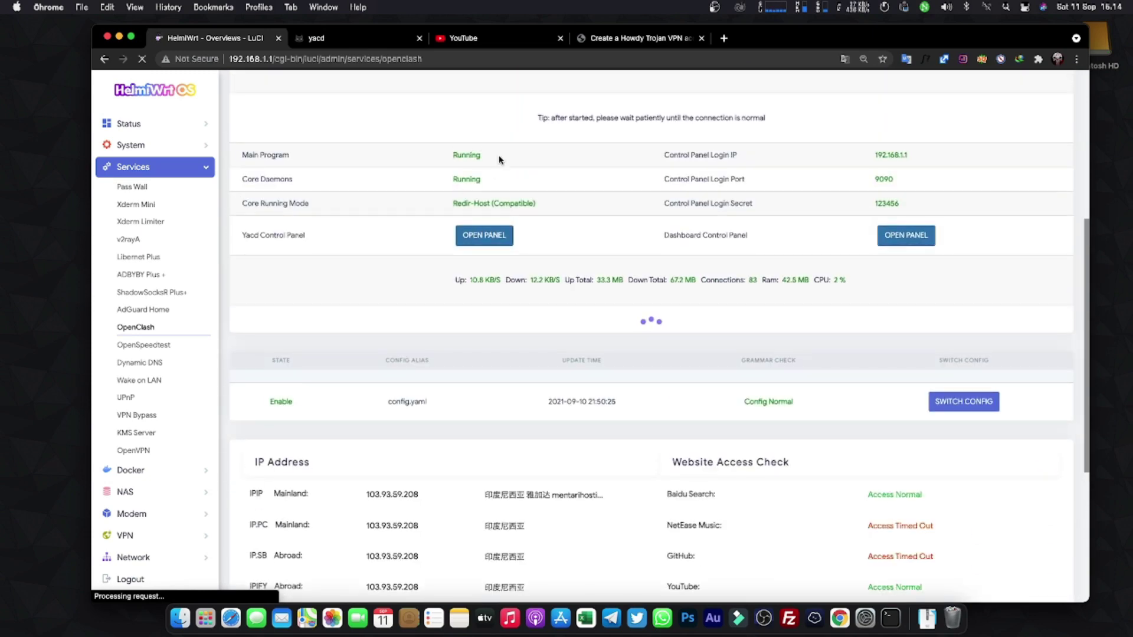
{"action": "double_click", "coordinate": [466, 154]}
{"action": "triple_click", "coordinate": [486, 203]}
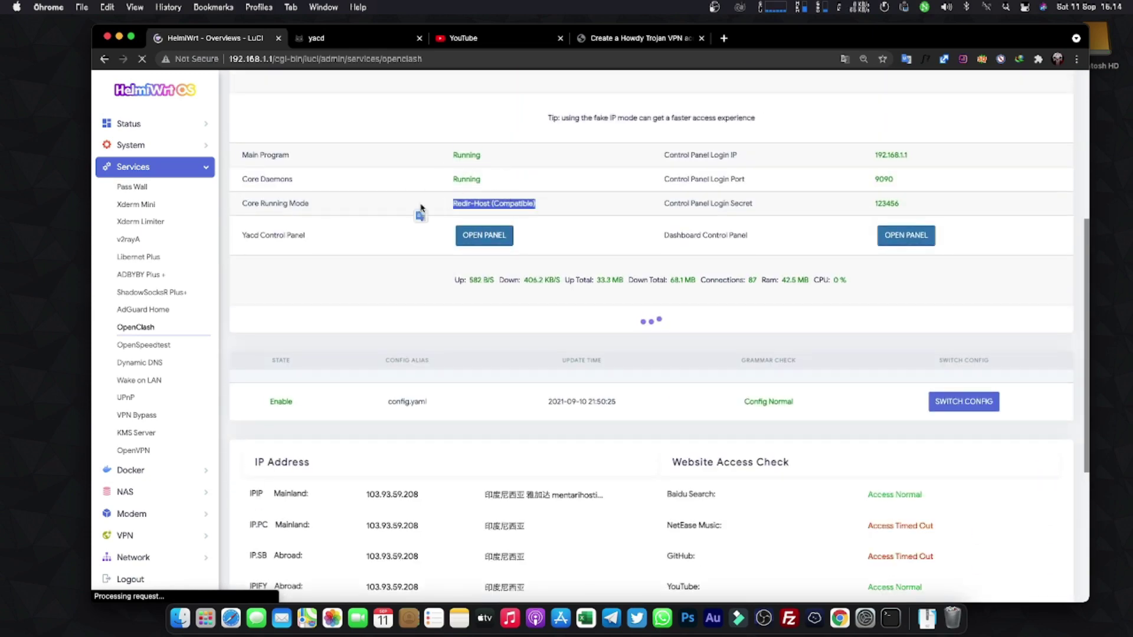
{"action": "scroll", "coordinate": [818, 348], "scroll_direction": "down", "scroll_amount": 5}
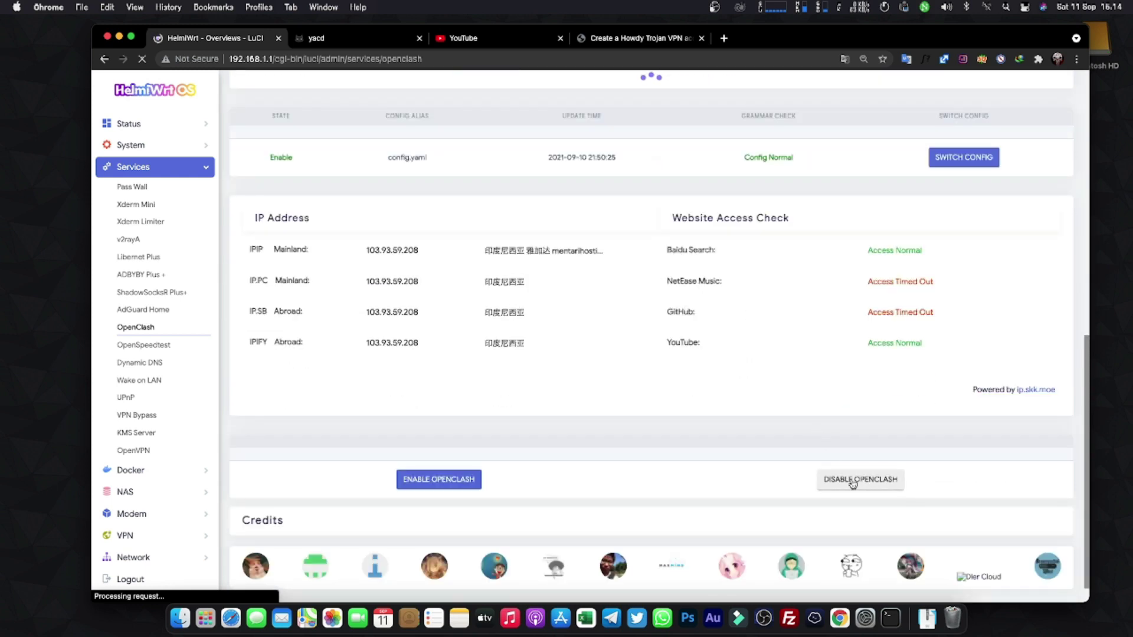
Disable OpenClash and confirm every component reports Not Running
{"action": "left_click", "coordinate": [852, 483]}
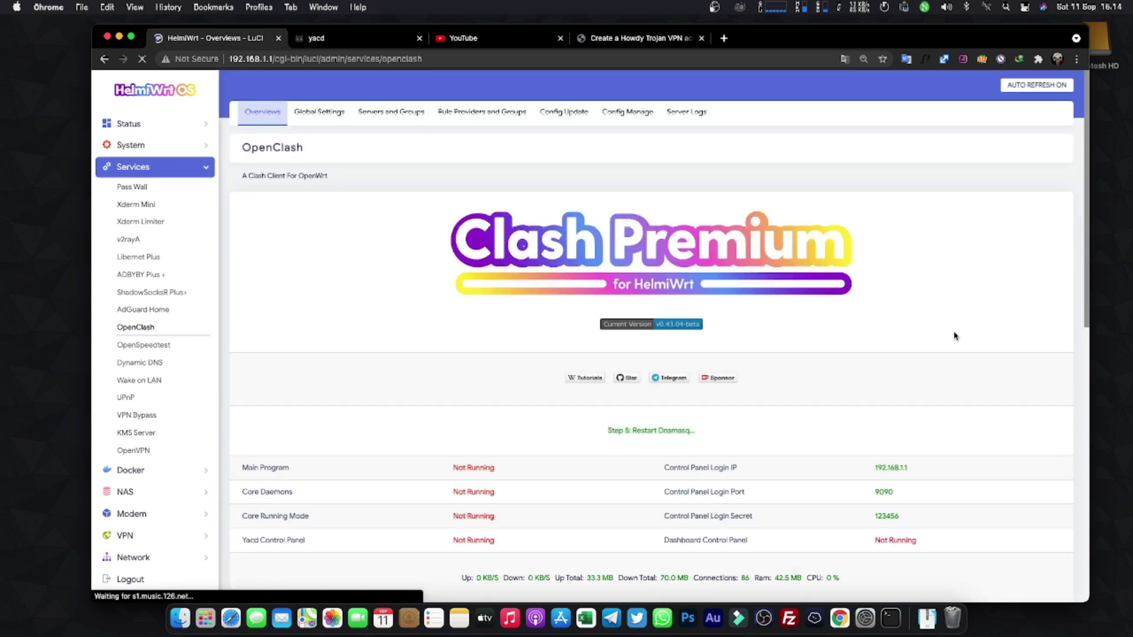
{"action": "scroll", "coordinate": [781, 336], "scroll_direction": "down", "scroll_amount": 3}
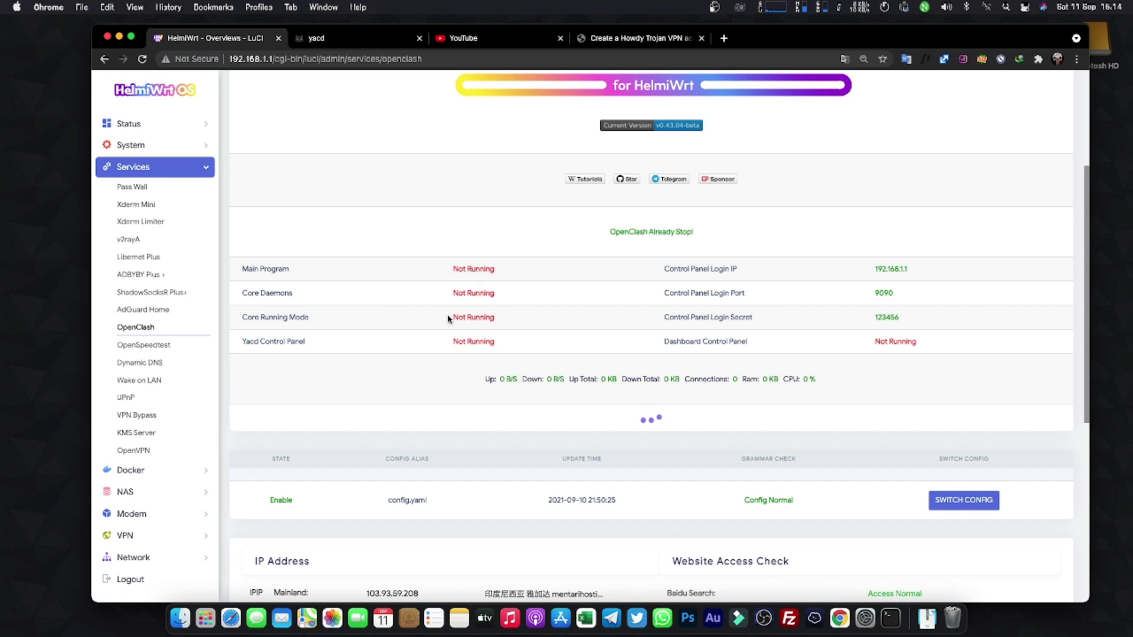
With OpenClash stopped, launch Speedtest via search ('spee'), start a test, then cancel it
{"action": "left_click", "coordinate": [222, 614]}
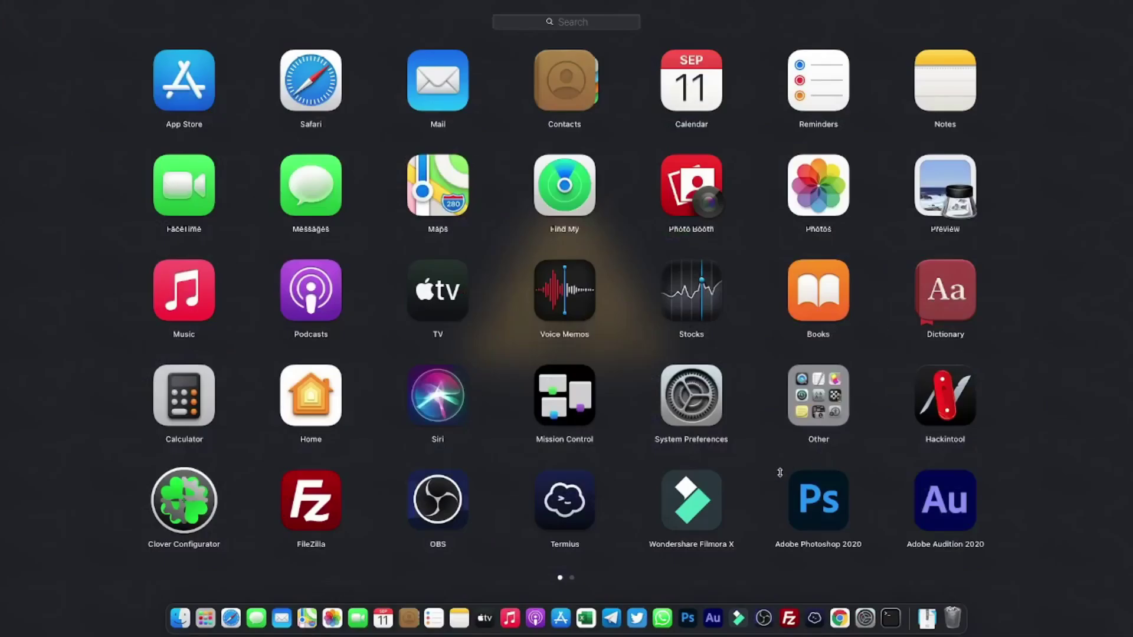
{"action": "key", "text": "Right"}
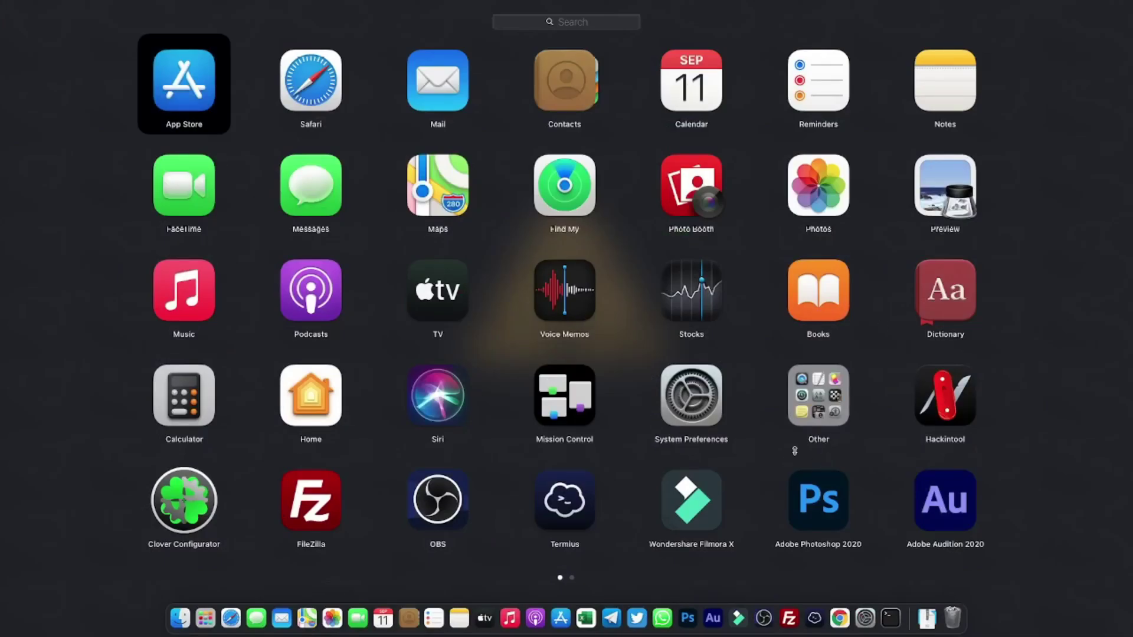
{"action": "left_click", "coordinate": [1010, 416]}
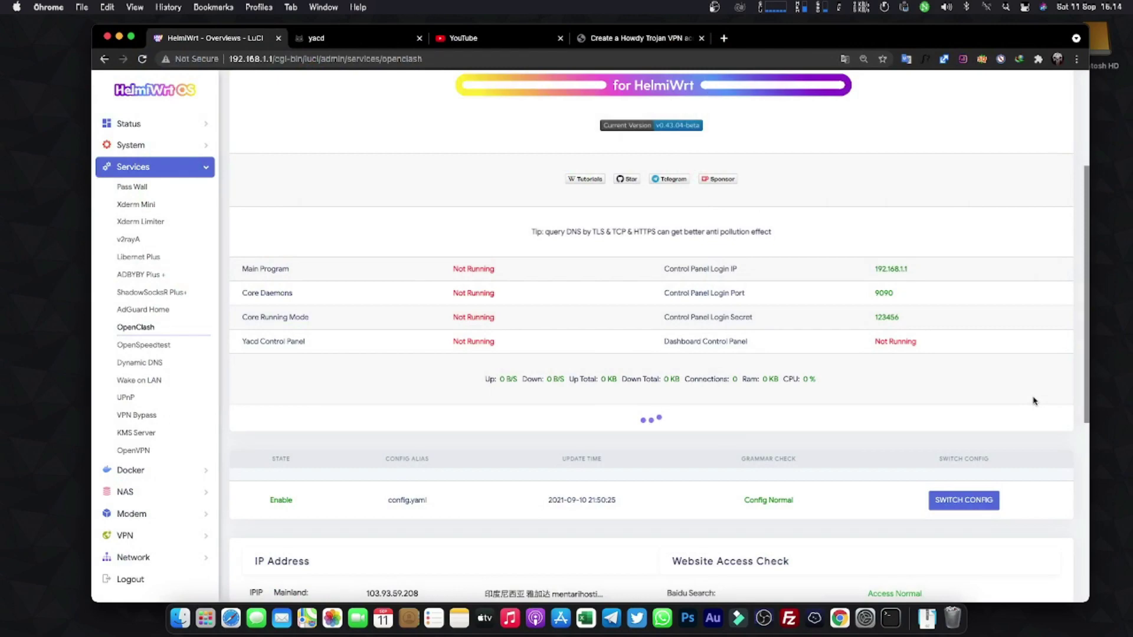
{"action": "key", "text": "super+space"}
{"action": "type", "text": "spee"}
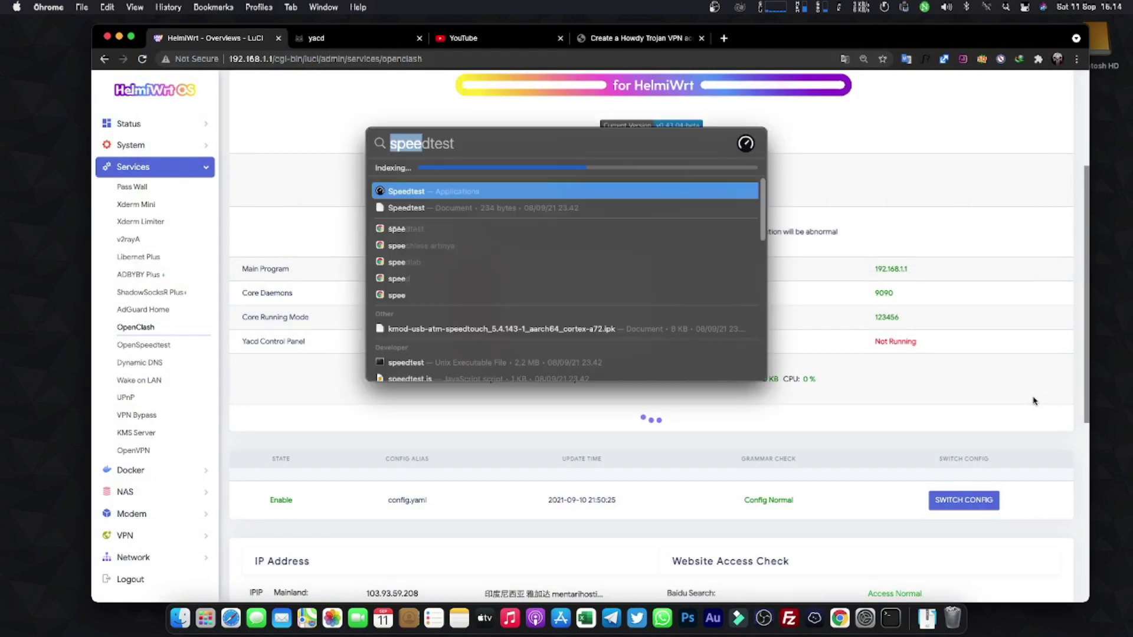
{"action": "key", "text": "Return"}
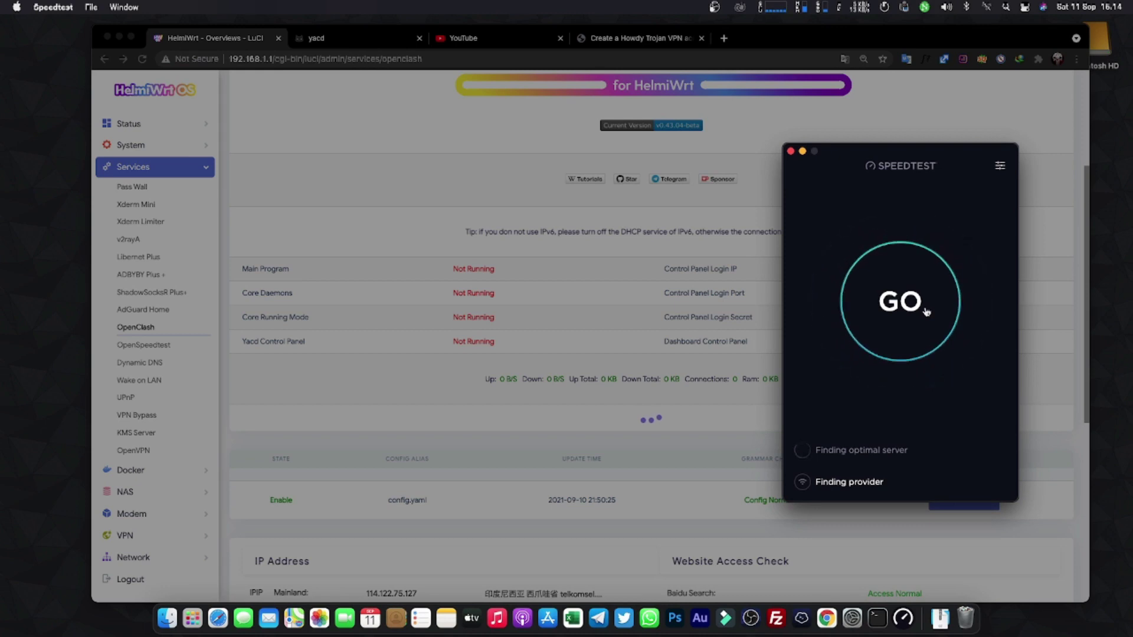
{"action": "left_click_drag", "start_coordinate": [853, 154], "coordinate": [897, 111]}
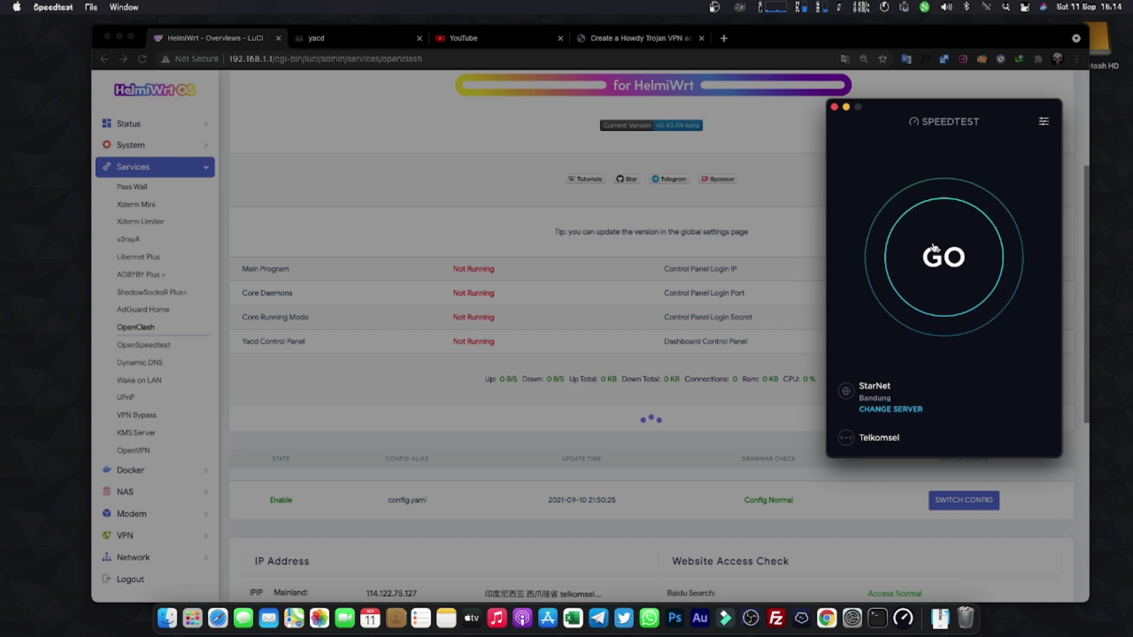
{"action": "left_click", "coordinate": [933, 247]}
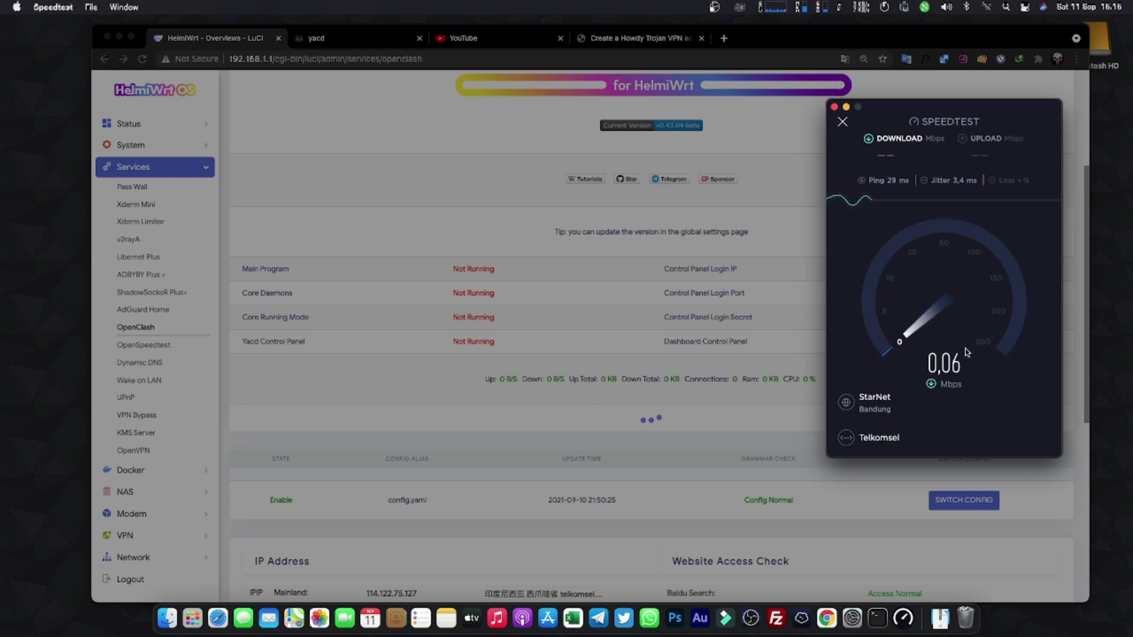
{"action": "left_click", "coordinate": [839, 122]}
Close Speedtest and review the Proxy Mode choices in OpenClash Global Settings
{"action": "left_click", "coordinate": [834, 108]}
{"action": "scroll", "coordinate": [165, 366], "scroll_direction": "up", "scroll_amount": 5}
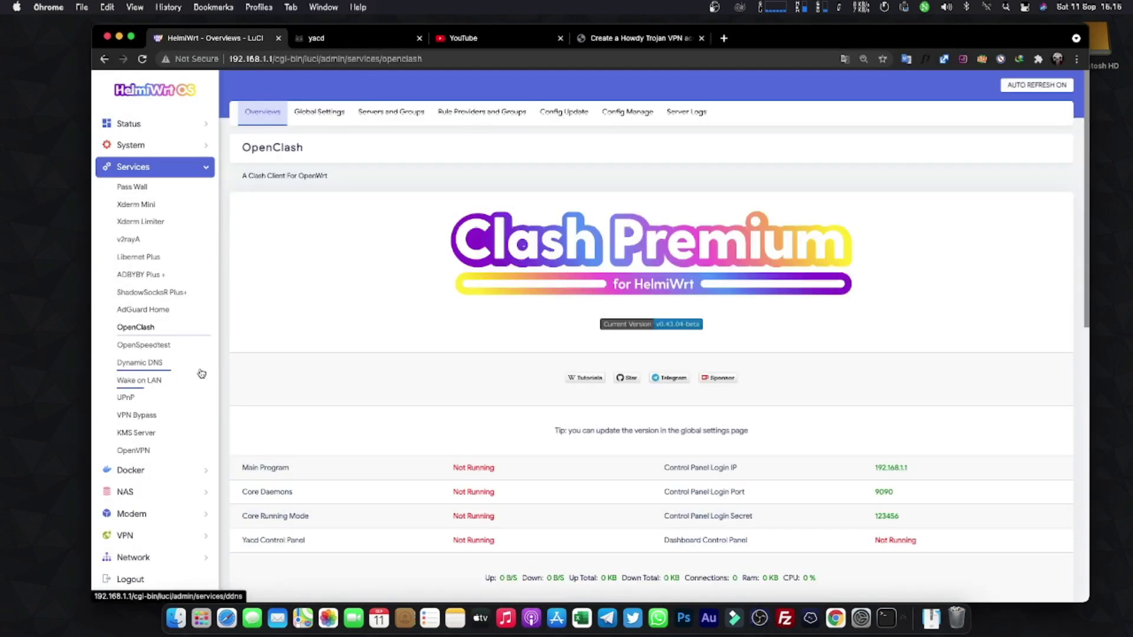
{"action": "left_click", "coordinate": [321, 114]}
{"action": "scroll", "coordinate": [399, 181], "scroll_direction": "down", "scroll_amount": 3}
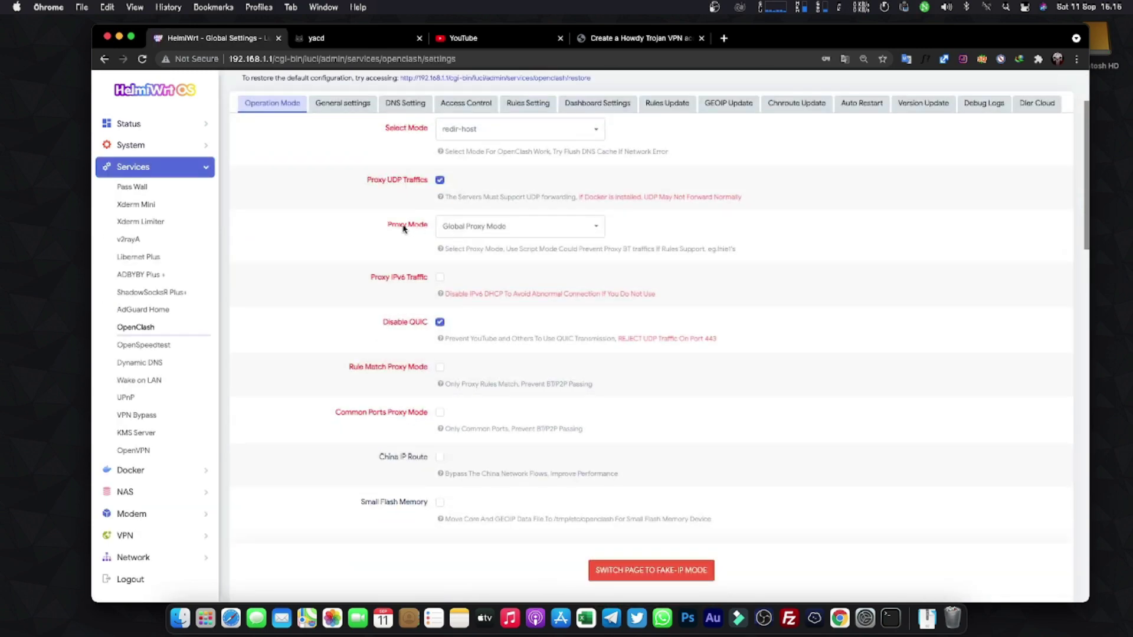
{"action": "left_click", "coordinate": [467, 228]}
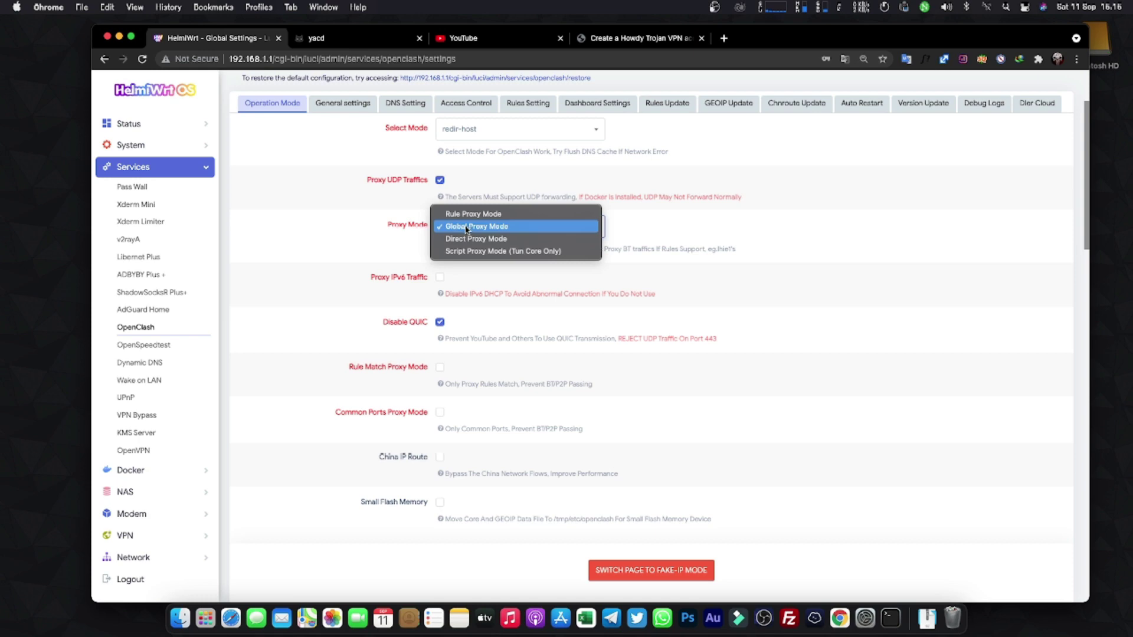
{"action": "left_click", "coordinate": [466, 229]}
{"action": "scroll", "coordinate": [840, 230], "scroll_direction": "down", "scroll_amount": 2}
{"action": "scroll", "coordinate": [841, 230], "scroll_direction": "down", "scroll_amount": 4}
{"action": "scroll", "coordinate": [840, 229], "scroll_direction": "up", "scroll_amount": 8}
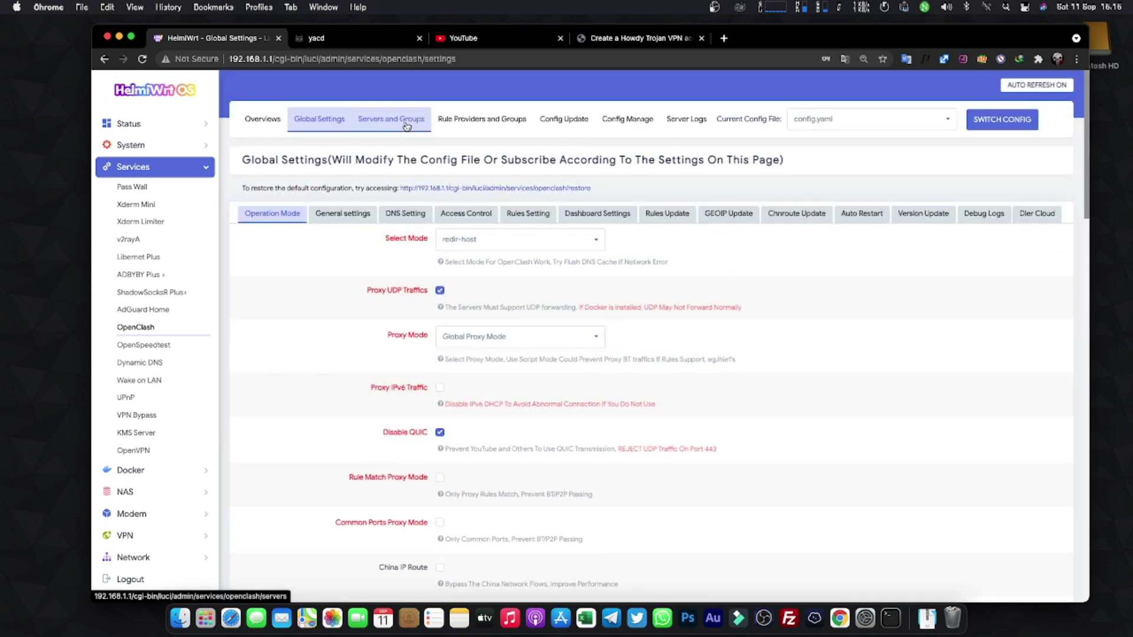
Look over the Proxies section on the Servers and Groups page
{"action": "left_click", "coordinate": [406, 126]}
{"action": "scroll", "coordinate": [534, 171], "scroll_direction": "down", "scroll_amount": 2}
{"action": "scroll", "coordinate": [532, 175], "scroll_direction": "down", "scroll_amount": 4}
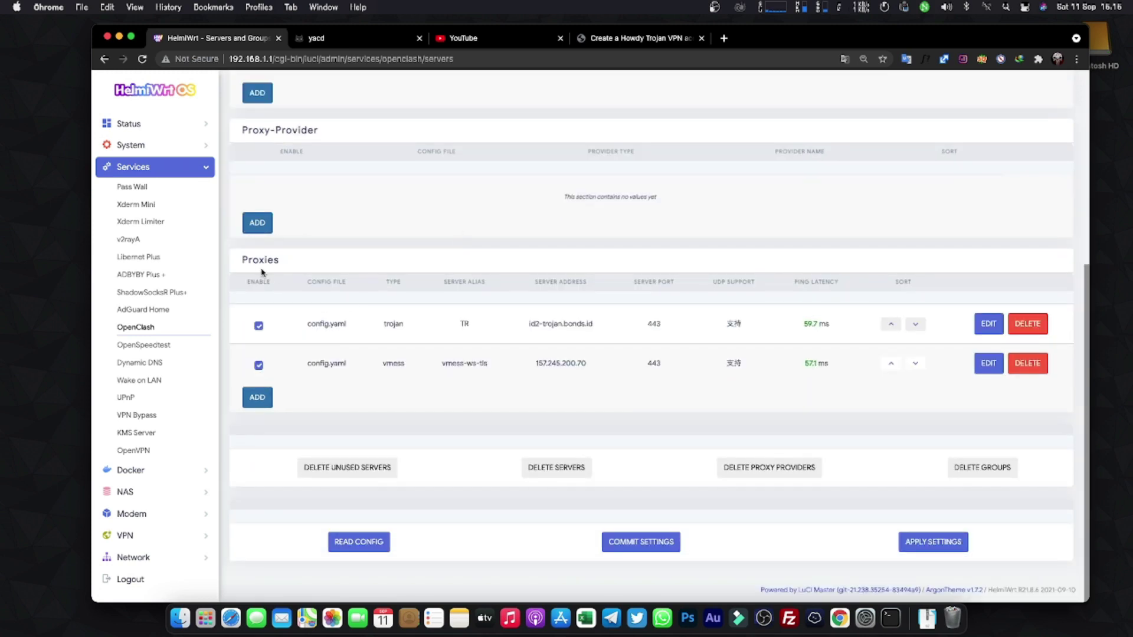
{"action": "double_click", "coordinate": [246, 259]}
{"action": "scroll", "coordinate": [336, 246], "scroll_direction": "up", "scroll_amount": 6}
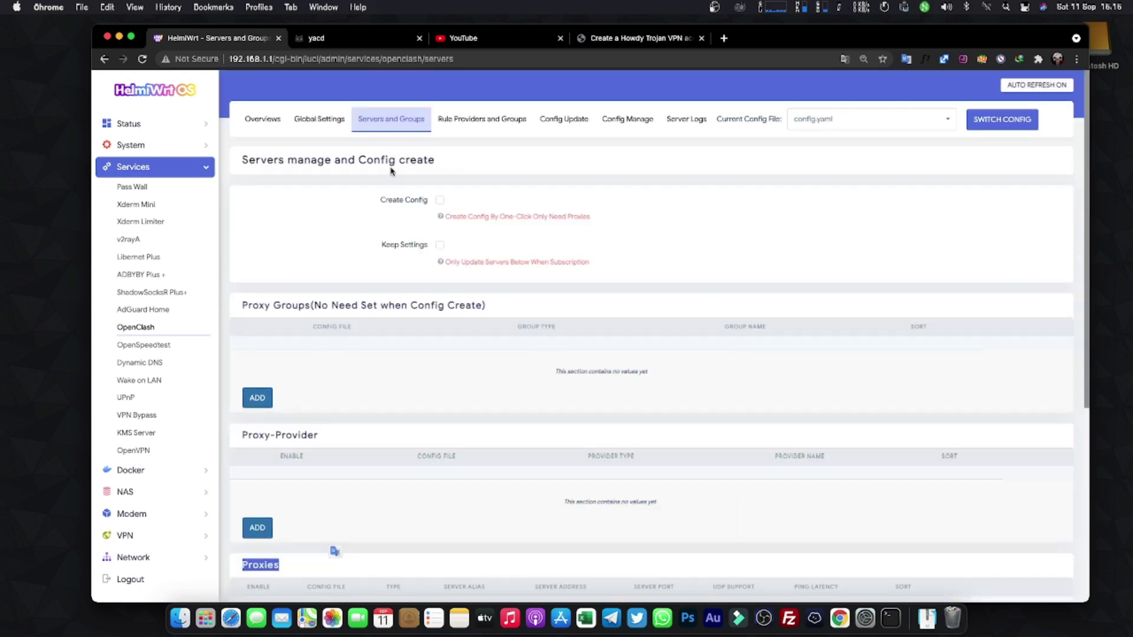
Set Proxy Mode to Global Proxy Mode and commit the global settings
{"action": "left_click", "coordinate": [329, 125]}
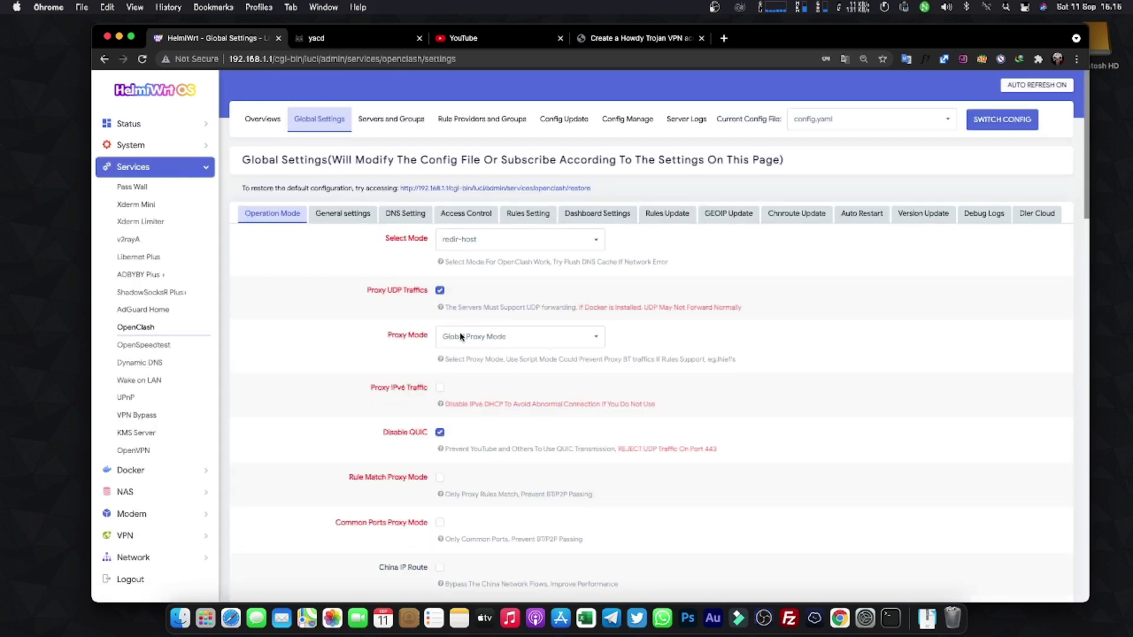
{"action": "left_click", "coordinate": [475, 339]}
{"action": "left_click", "coordinate": [475, 340]}
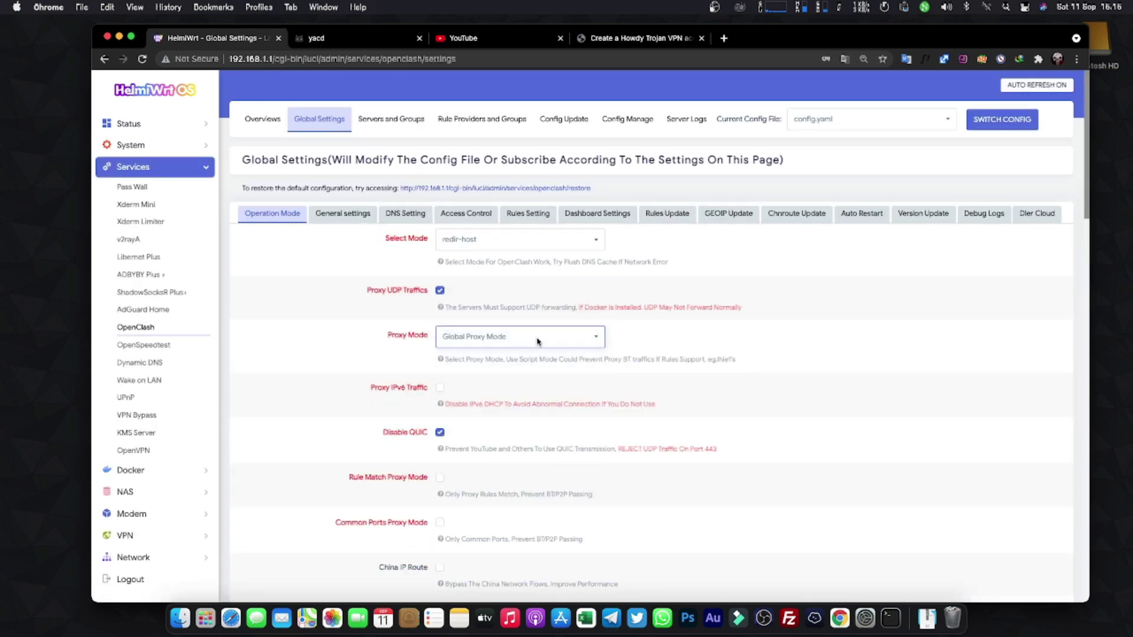
{"action": "scroll", "coordinate": [757, 333], "scroll_direction": "down", "scroll_amount": 7}
{"action": "scroll", "coordinate": [757, 333], "scroll_direction": "down", "scroll_amount": 10}
{"action": "scroll", "coordinate": [791, 450], "scroll_direction": "down", "scroll_amount": 10}
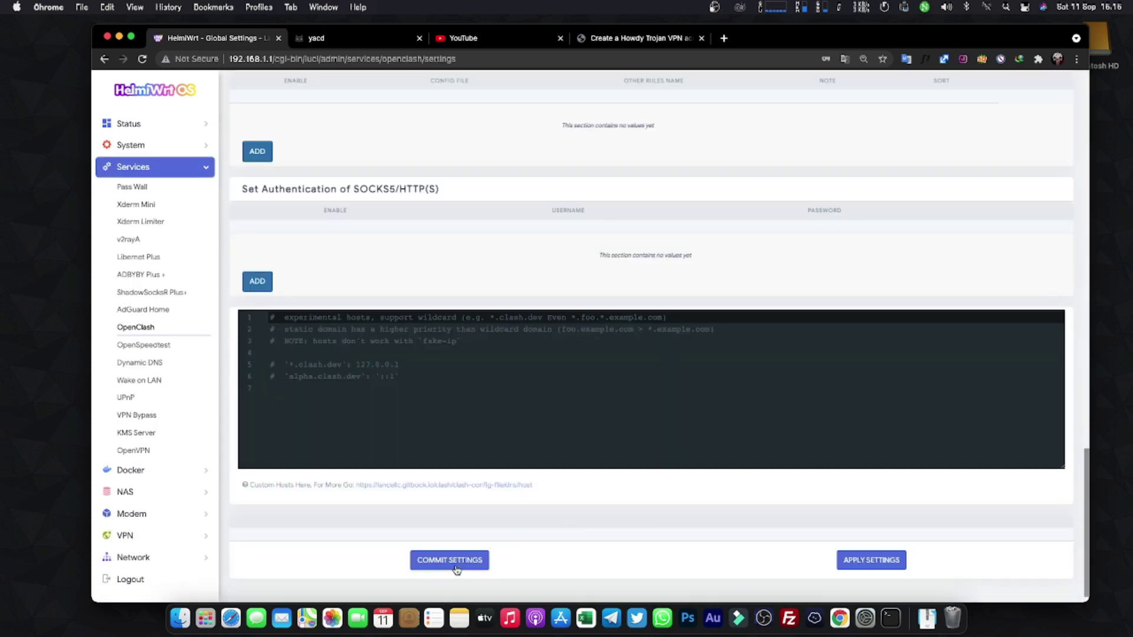
{"action": "left_click", "coordinate": [452, 561]}
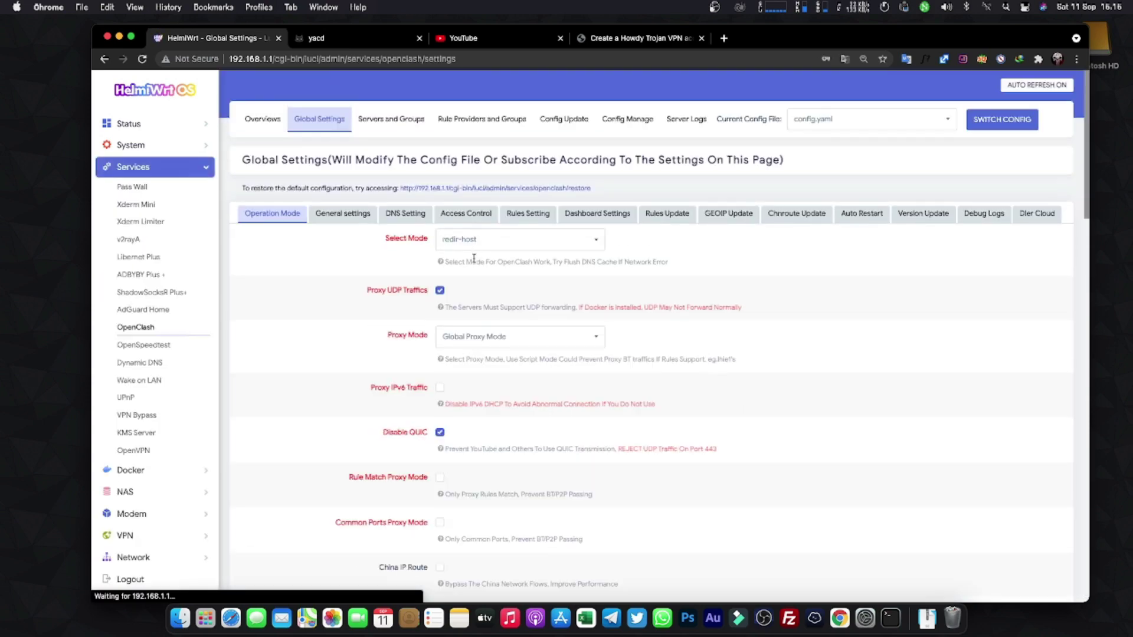
{"action": "scroll", "coordinate": [424, 265], "scroll_direction": "down", "scroll_amount": 10}
{"action": "scroll", "coordinate": [413, 268], "scroll_direction": "up", "scroll_amount": 15}
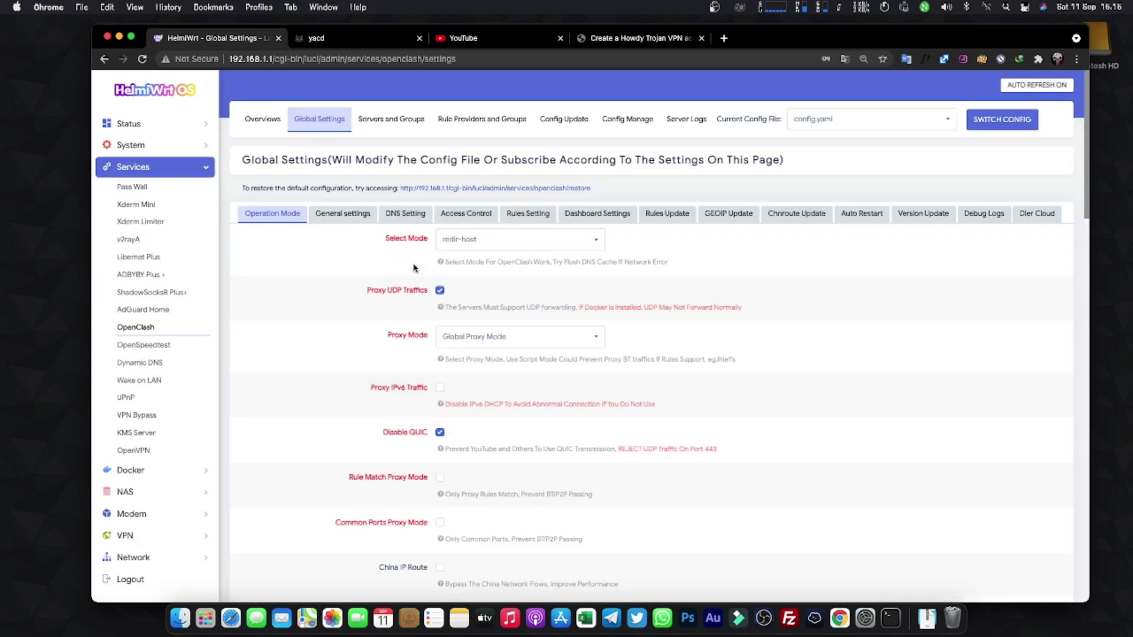
Add a new proxy server entry under Servers and Groups > Proxies
{"action": "left_click", "coordinate": [393, 121]}
{"action": "scroll", "coordinate": [437, 236], "scroll_direction": "down", "scroll_amount": 5}
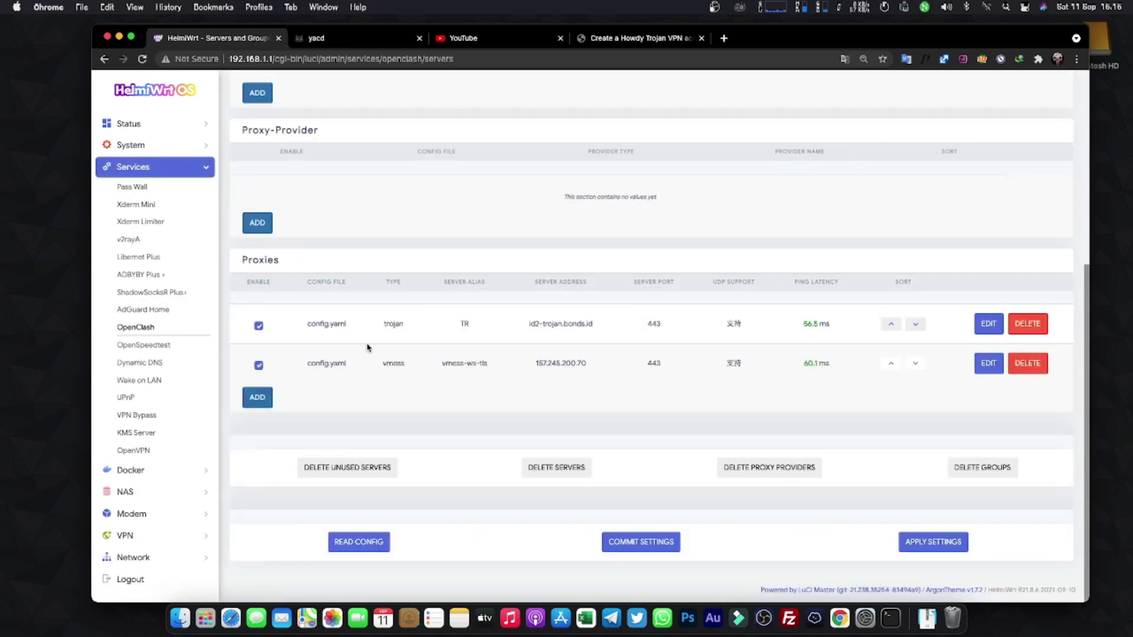
{"action": "double_click", "coordinate": [247, 260]}
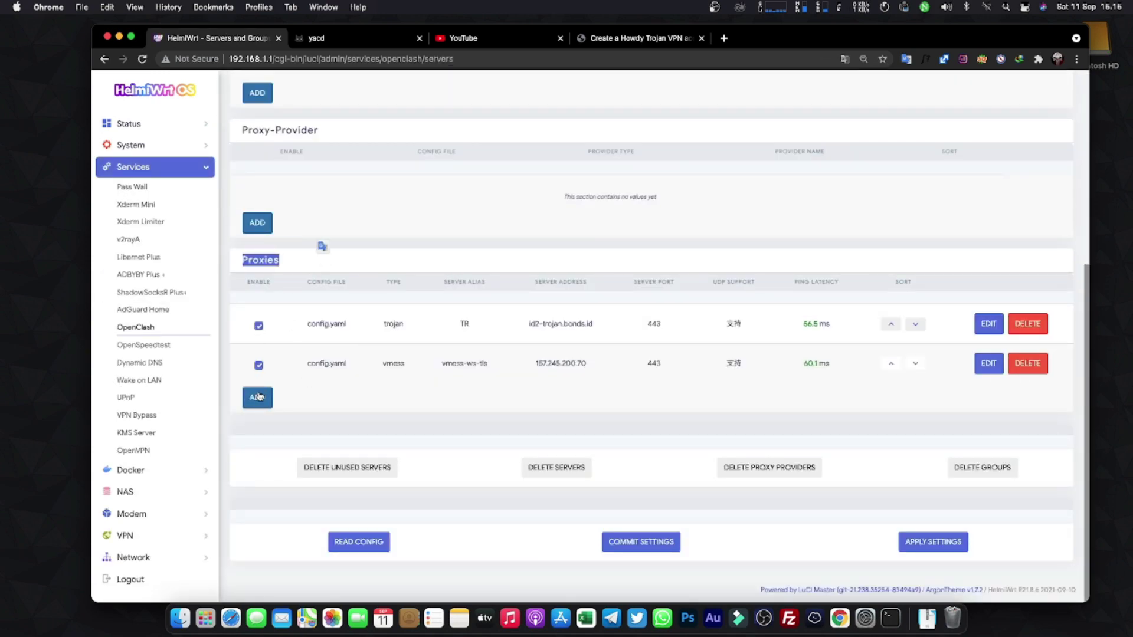
{"action": "left_click", "coordinate": [257, 397]}
{"action": "scroll", "coordinate": [519, 214], "scroll_direction": "down", "scroll_amount": 3}
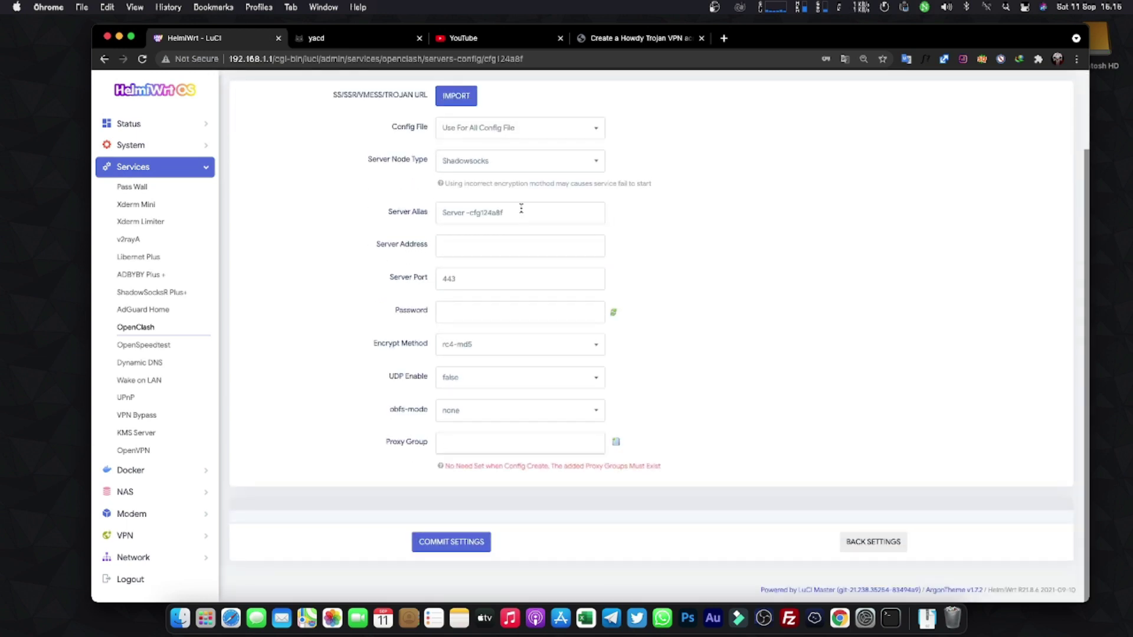
Copy the trojan:// link from the Howdy account page
{"action": "left_click", "coordinate": [600, 37]}
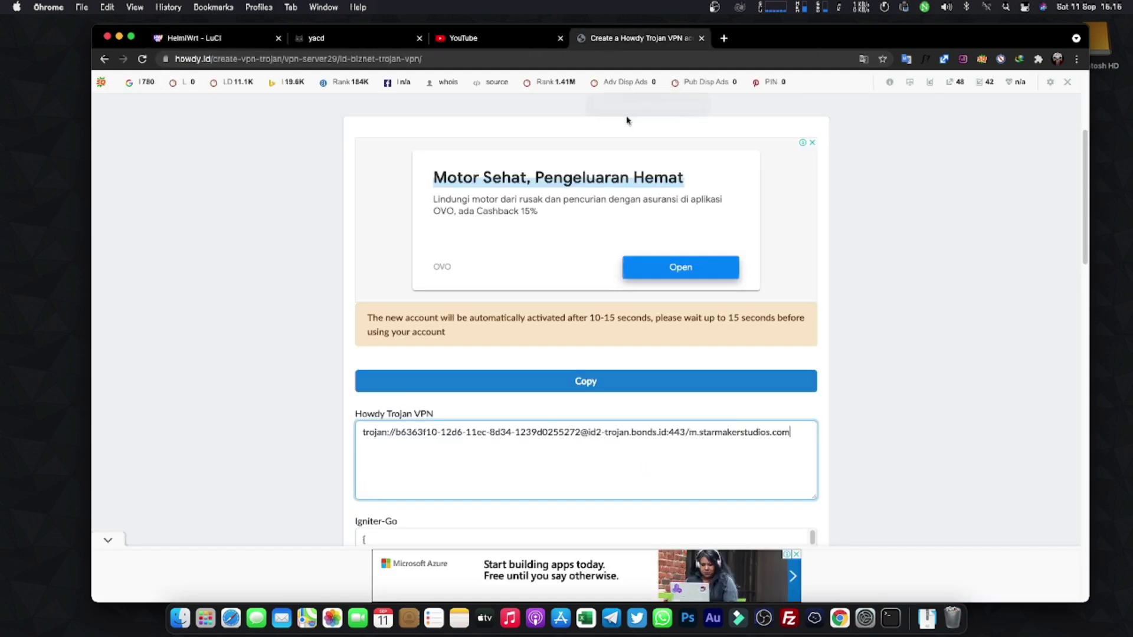
{"action": "scroll", "coordinate": [599, 342], "scroll_direction": "up", "scroll_amount": 5}
{"action": "scroll", "coordinate": [596, 318], "scroll_direction": "down", "scroll_amount": 7}
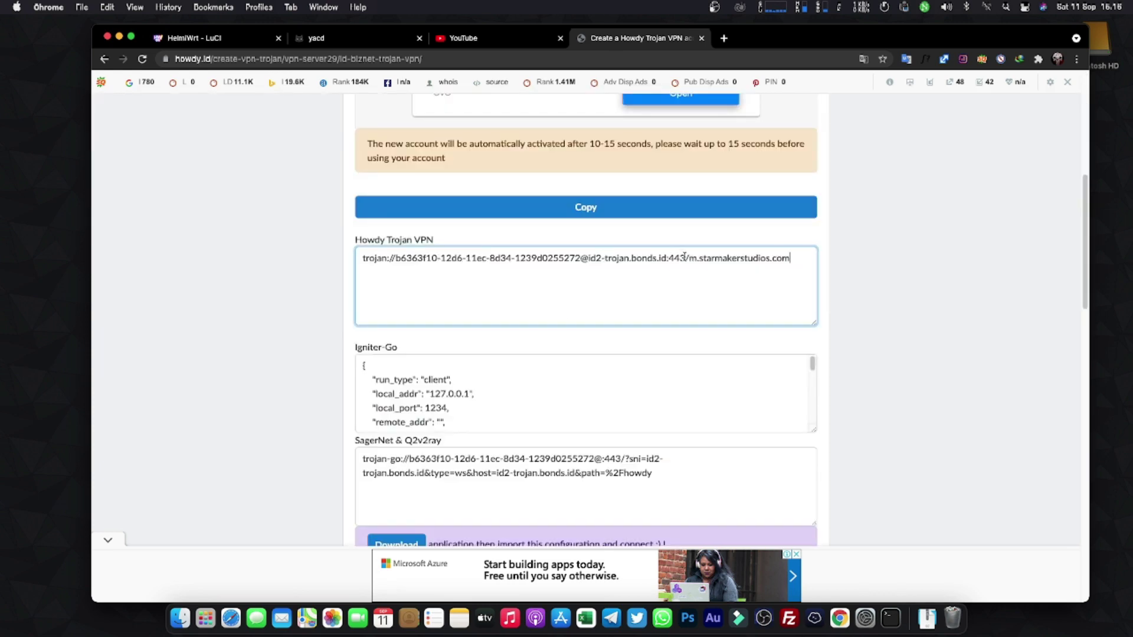
{"action": "left_click_drag", "start_coordinate": [684, 256], "coordinate": [360, 255]}
{"action": "right_click", "coordinate": [397, 258]}
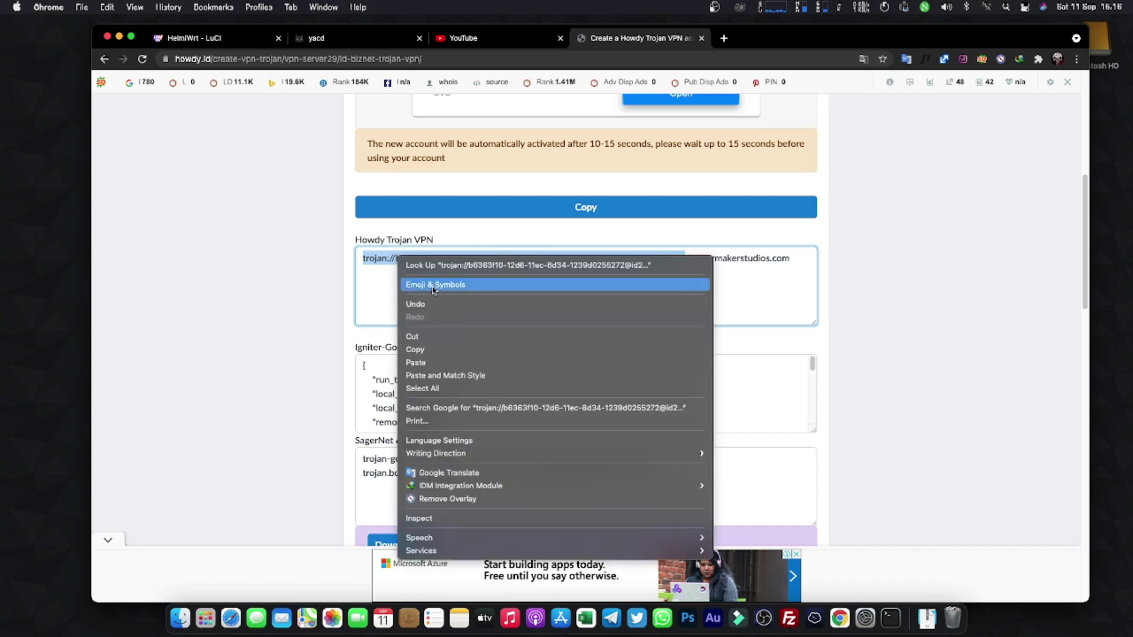
{"action": "left_click", "coordinate": [427, 350]}
Import the copied trojan link into the new server and assign it to config.yaml
{"action": "left_click", "coordinate": [219, 37]}
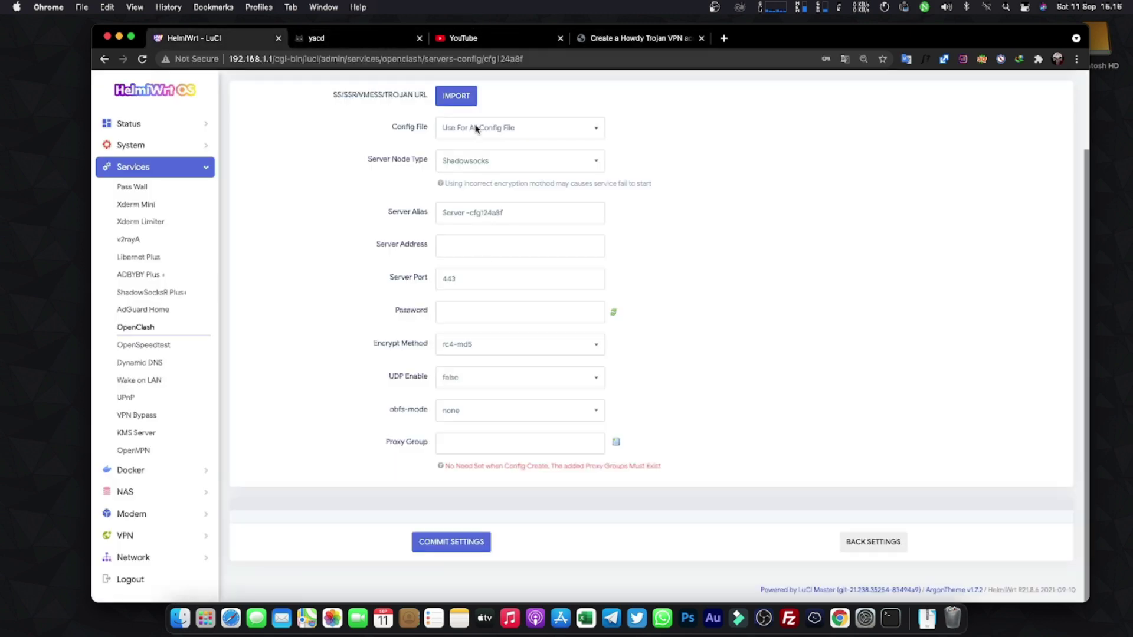
{"action": "left_click", "coordinate": [457, 97]}
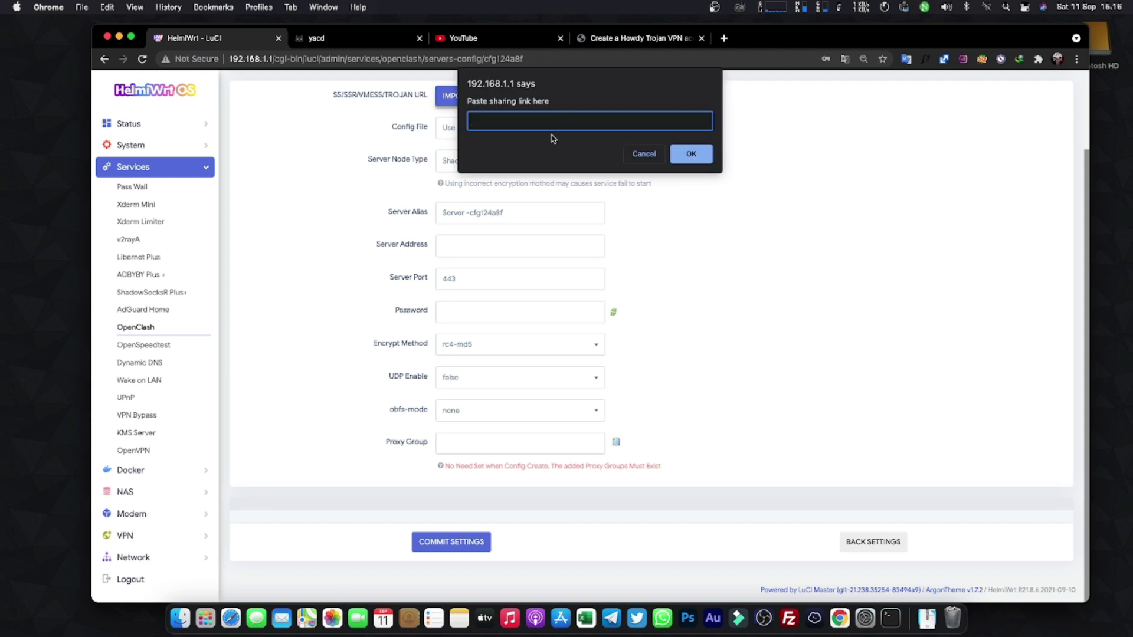
{"action": "key", "text": "super+v"}
{"action": "left_click", "coordinate": [705, 154]}
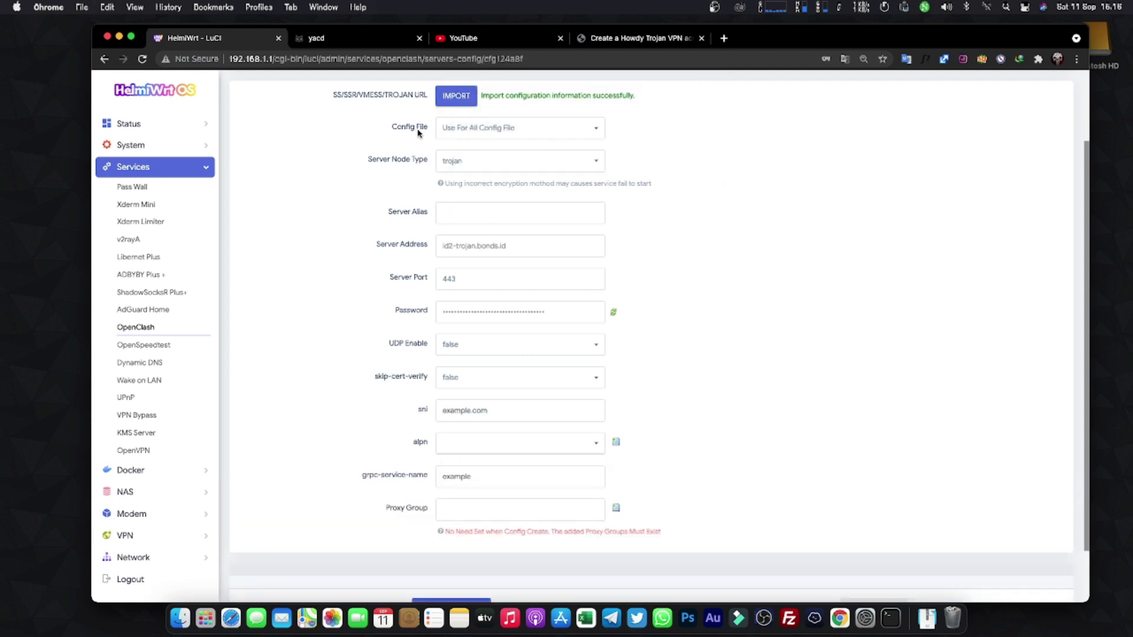
{"action": "left_click", "coordinate": [474, 130]}
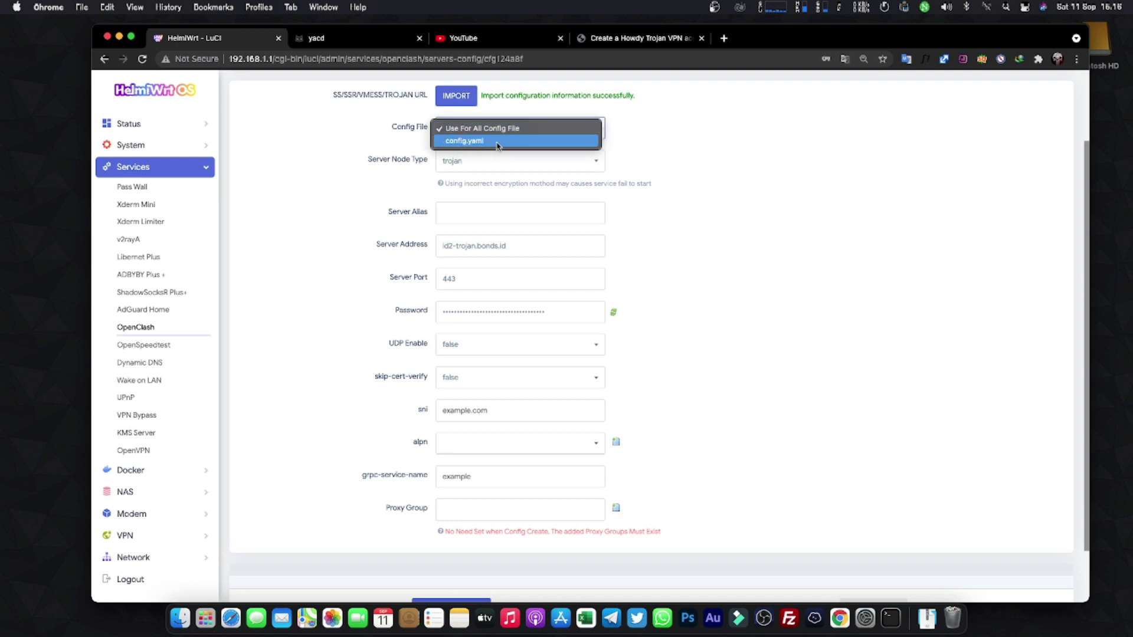
{"action": "left_click", "coordinate": [497, 141]}
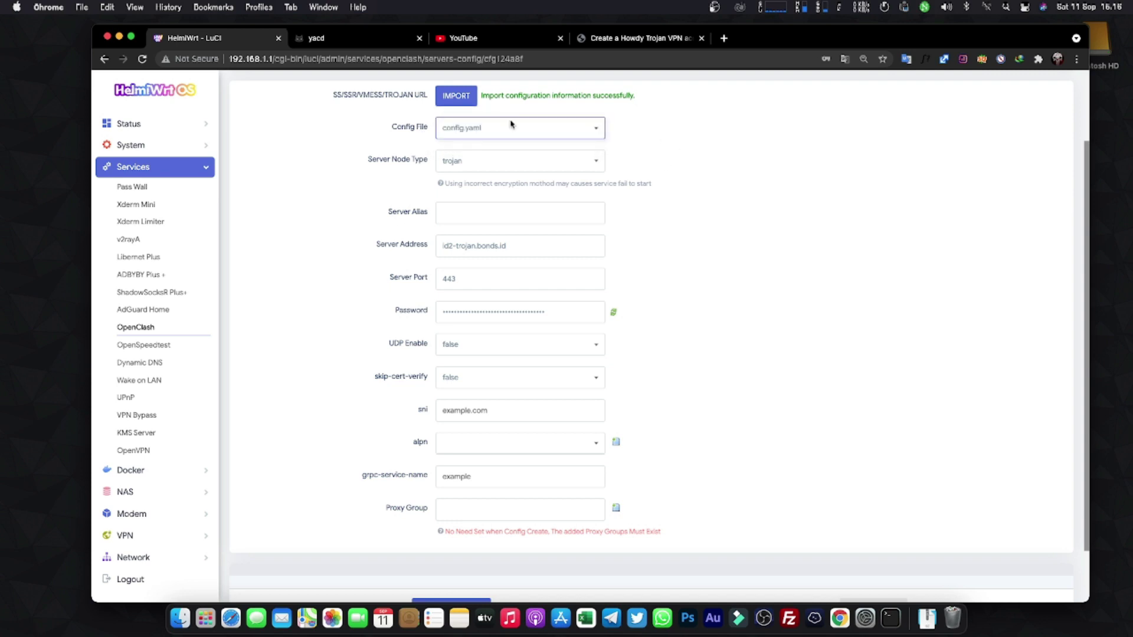
{"action": "scroll", "coordinate": [525, 142], "scroll_direction": "up", "scroll_amount": 3}
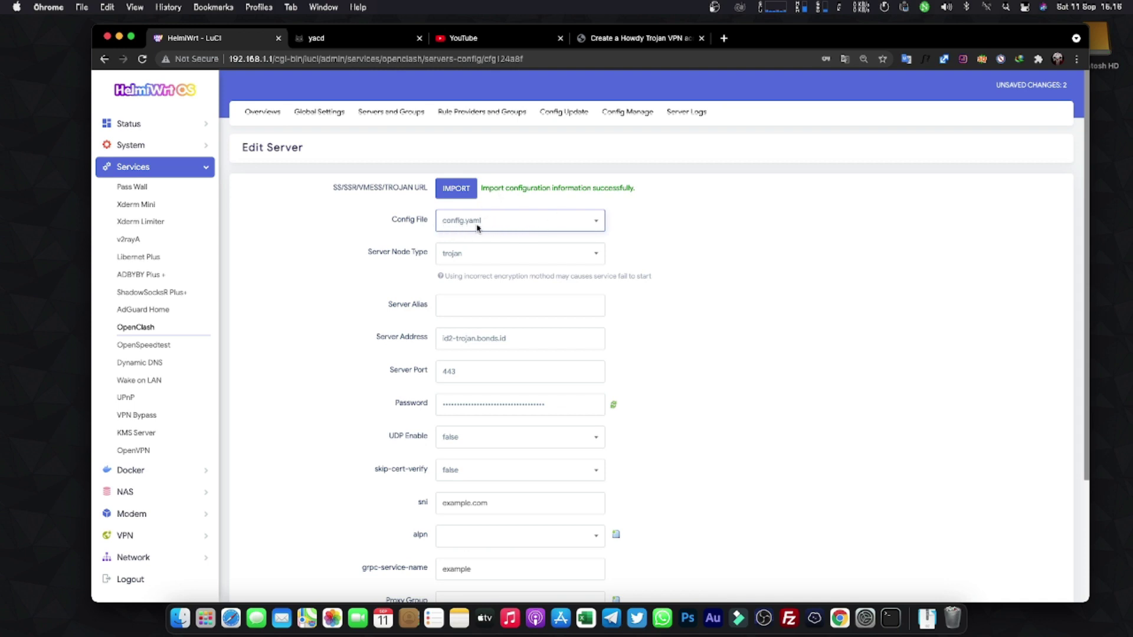
{"action": "scroll", "coordinate": [477, 228], "scroll_direction": "down", "scroll_amount": 1}
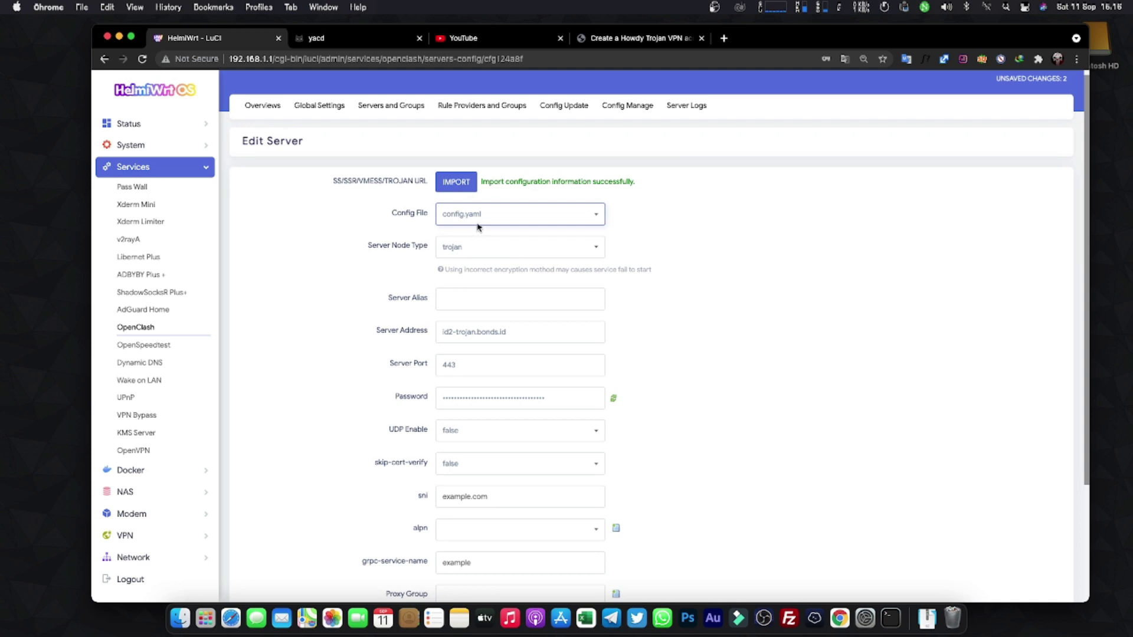
{"action": "scroll", "coordinate": [466, 227], "scroll_direction": "up", "scroll_amount": 1}
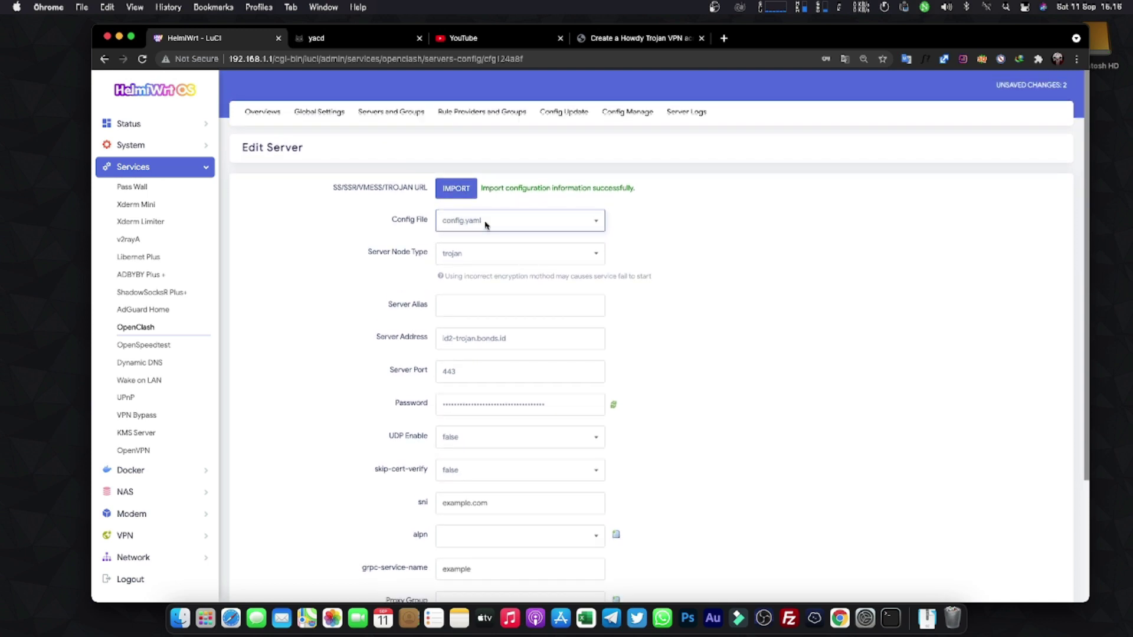
{"action": "scroll", "coordinate": [644, 230], "scroll_direction": "down", "scroll_amount": 5}
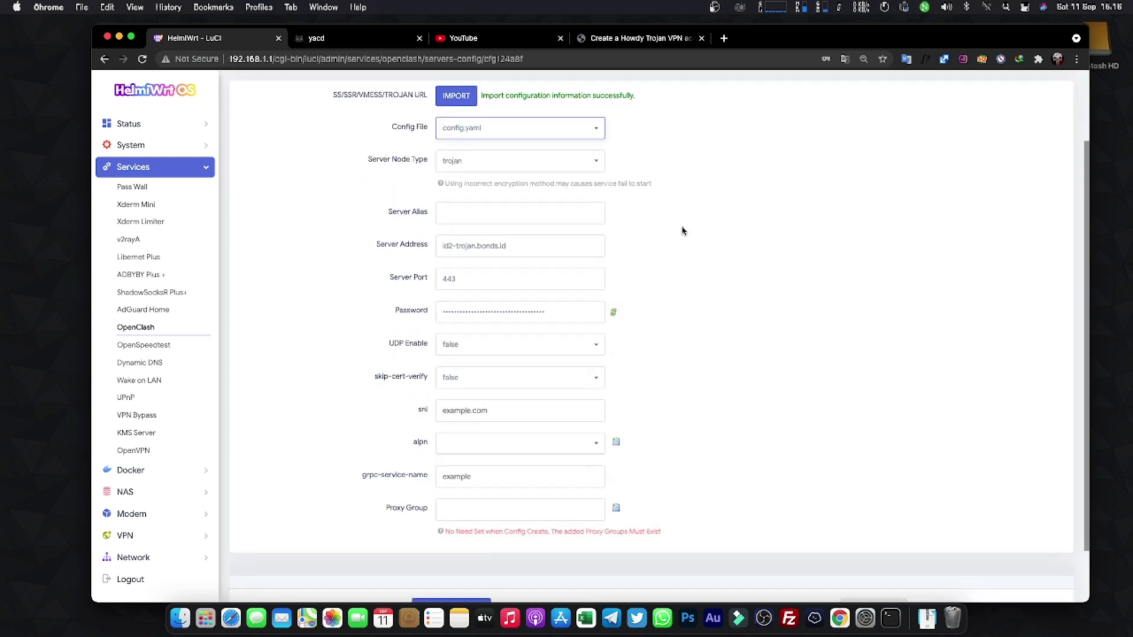
Alias the server TES and set UDP Enable and skip-cert-verify to true
{"action": "left_click", "coordinate": [458, 213]}
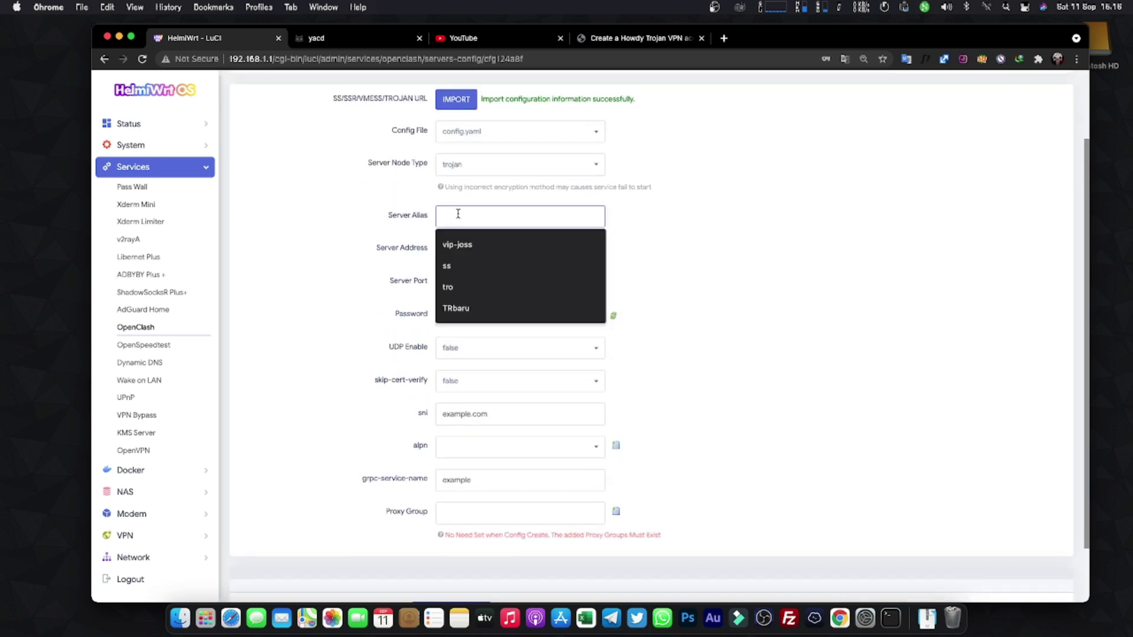
{"action": "type", "text": "TES"}
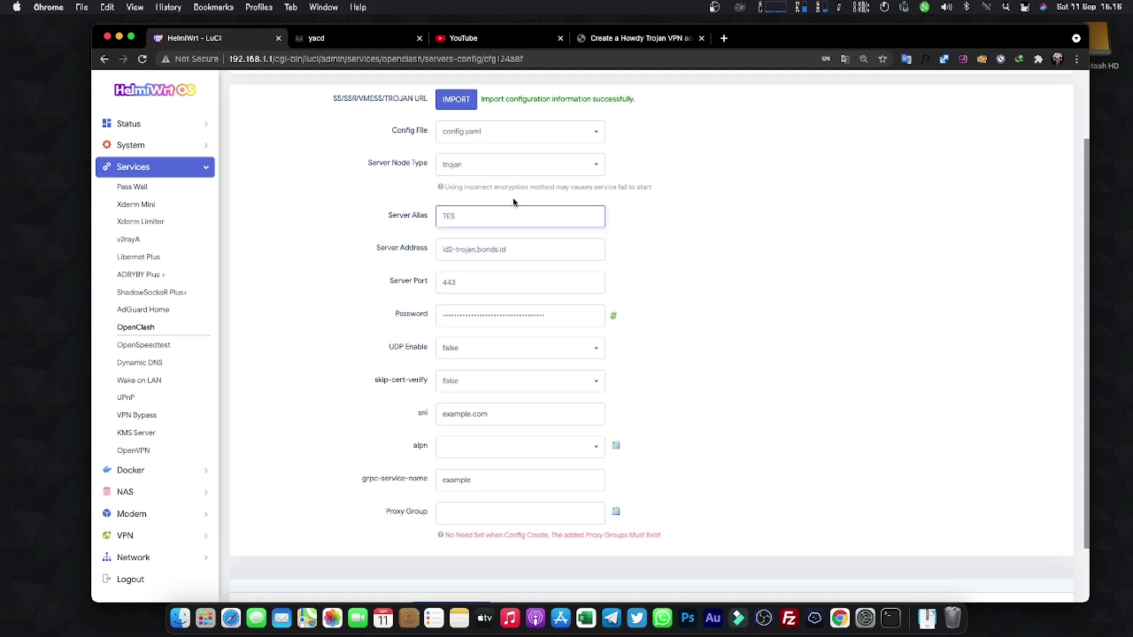
{"action": "scroll", "coordinate": [737, 185], "scroll_direction": "down", "scroll_amount": 1}
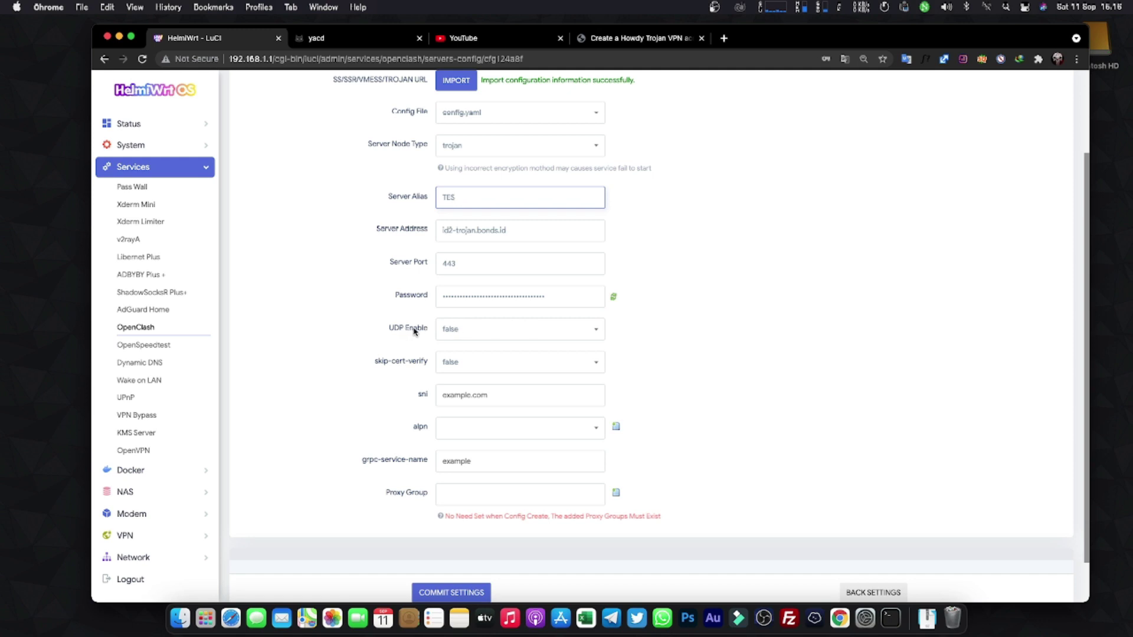
{"action": "left_click", "coordinate": [449, 332]}
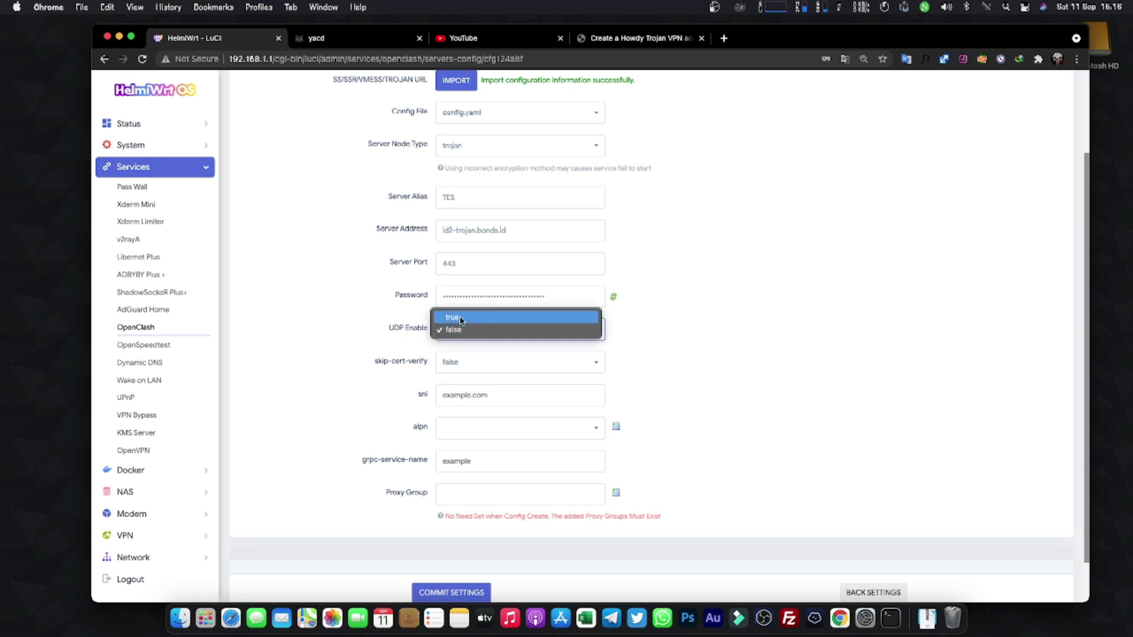
{"action": "left_click", "coordinate": [456, 319]}
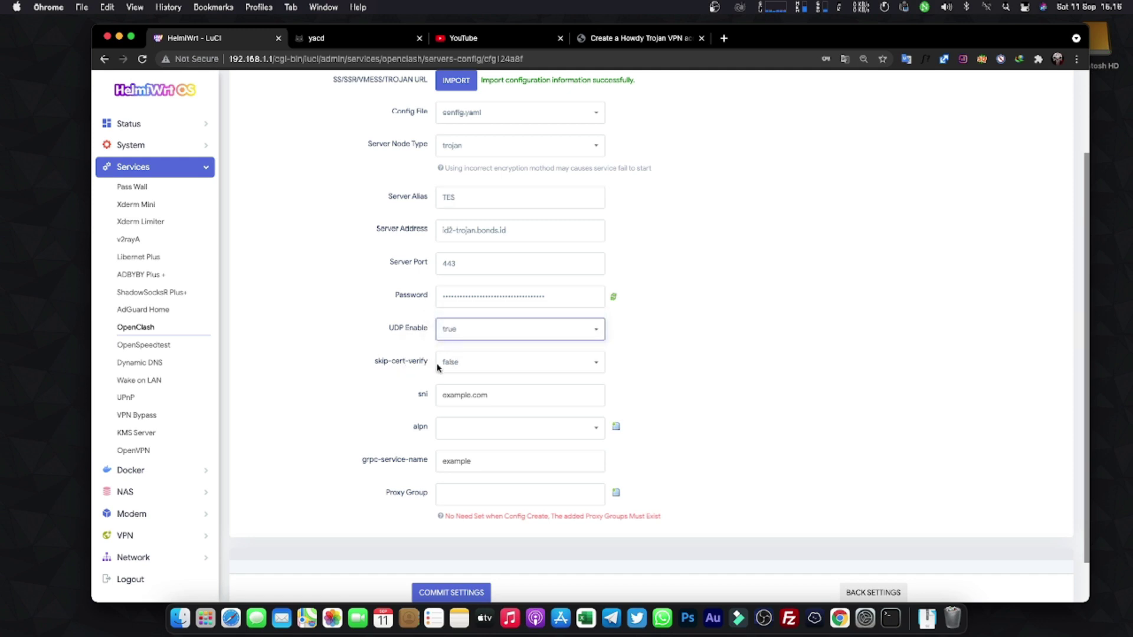
{"action": "left_click", "coordinate": [457, 362]}
{"action": "left_click", "coordinate": [482, 352]}
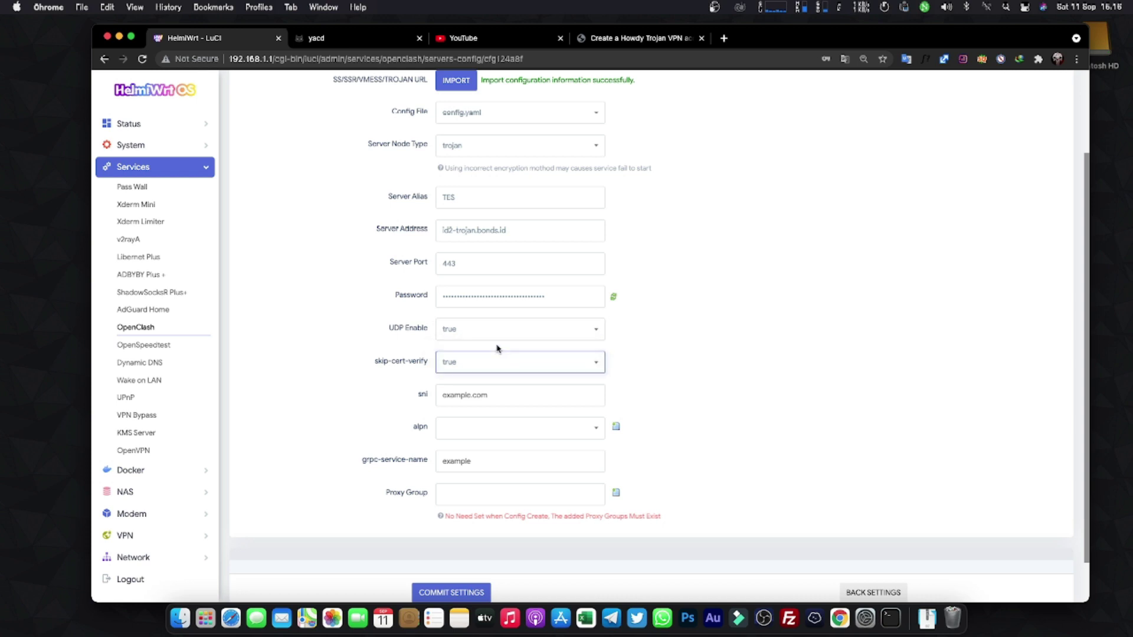
{"action": "left_click", "coordinate": [479, 362]}
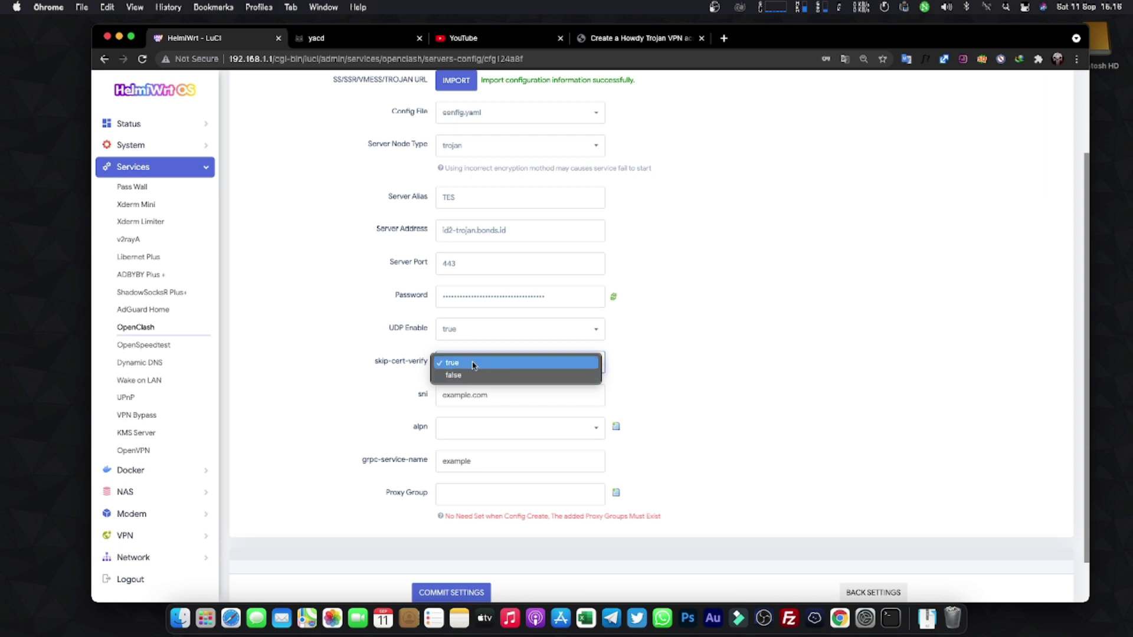
{"action": "left_click", "coordinate": [570, 352]}
{"action": "scroll", "coordinate": [642, 325], "scroll_direction": "down", "scroll_amount": 2}
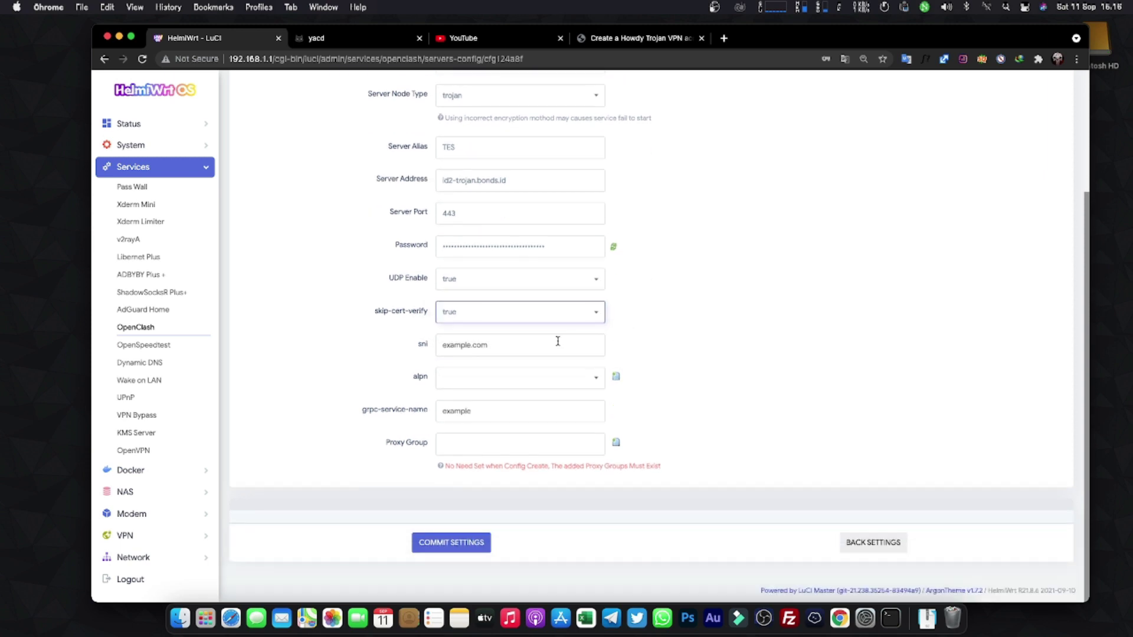
{"action": "left_click", "coordinate": [497, 349]}
{"action": "left_click", "coordinate": [696, 342]}
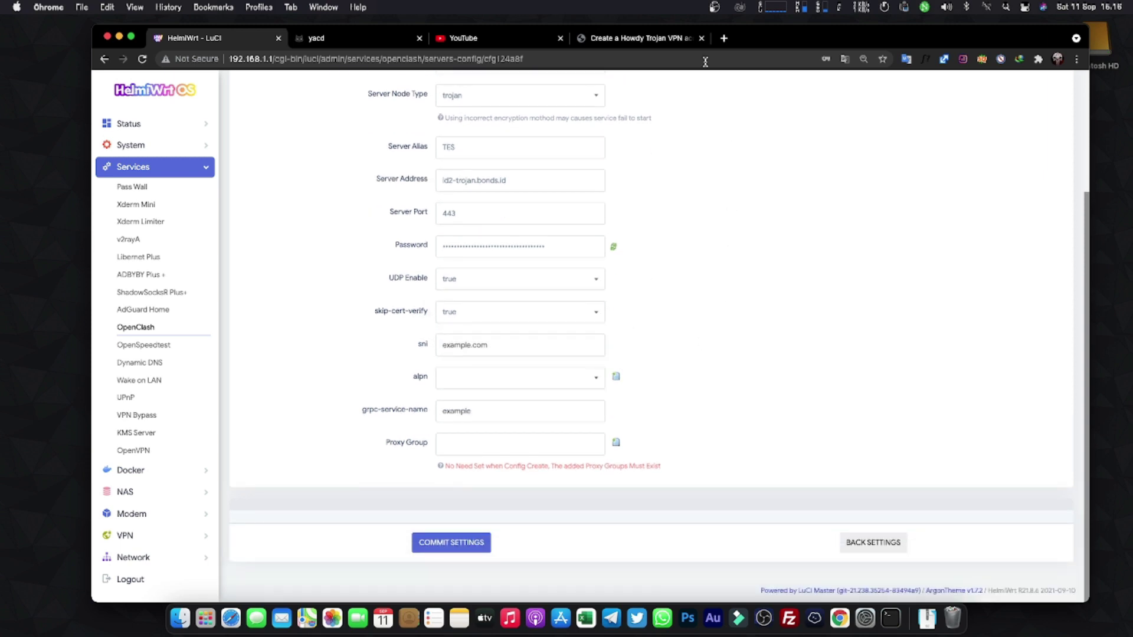
Copy m.starmakerstudios.com from the Howdy trojan link into the TES sni field
{"action": "left_click", "coordinate": [661, 38]}
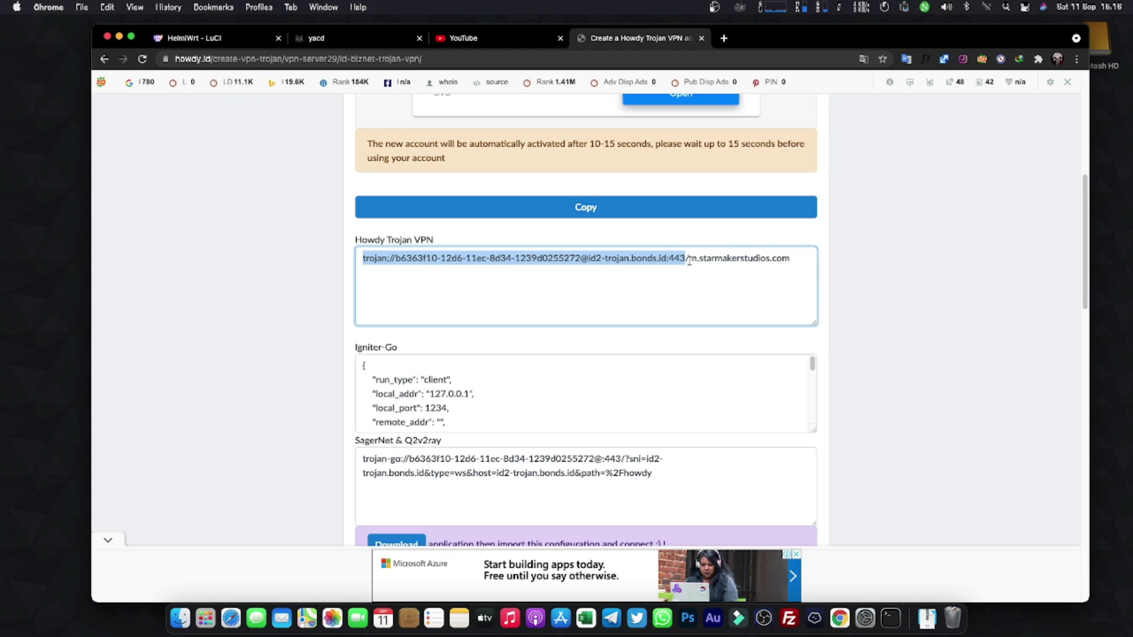
{"action": "left_click_drag", "start_coordinate": [689, 260], "coordinate": [799, 256]}
{"action": "key", "text": "super+c"}
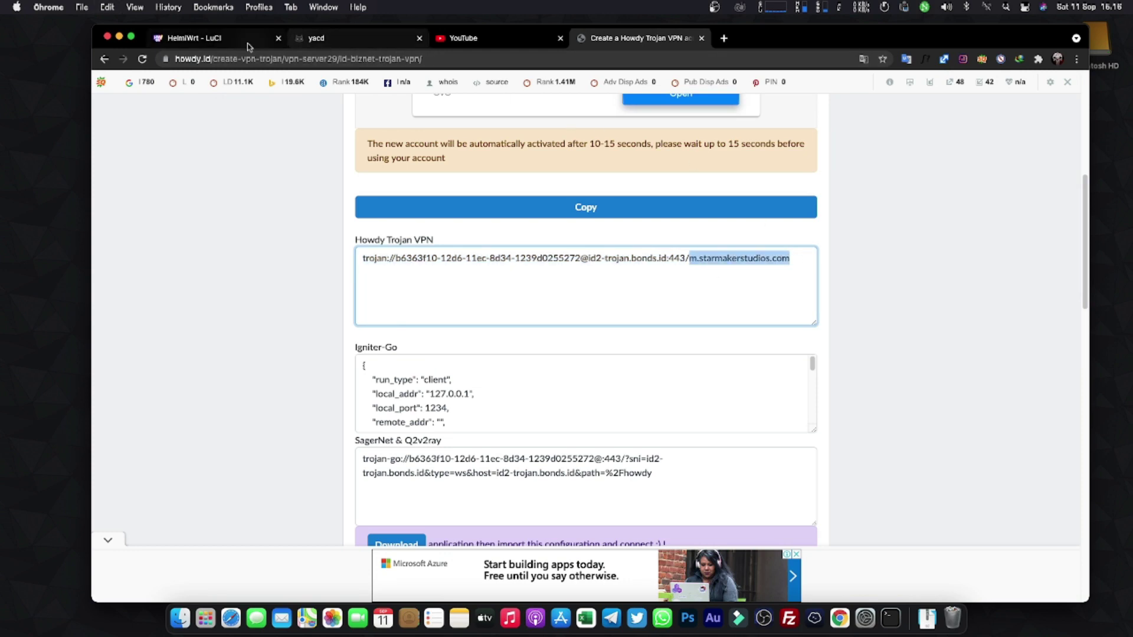
{"action": "left_click", "coordinate": [227, 40]}
{"action": "left_click", "coordinate": [489, 346]}
{"action": "key", "text": "super+v"}
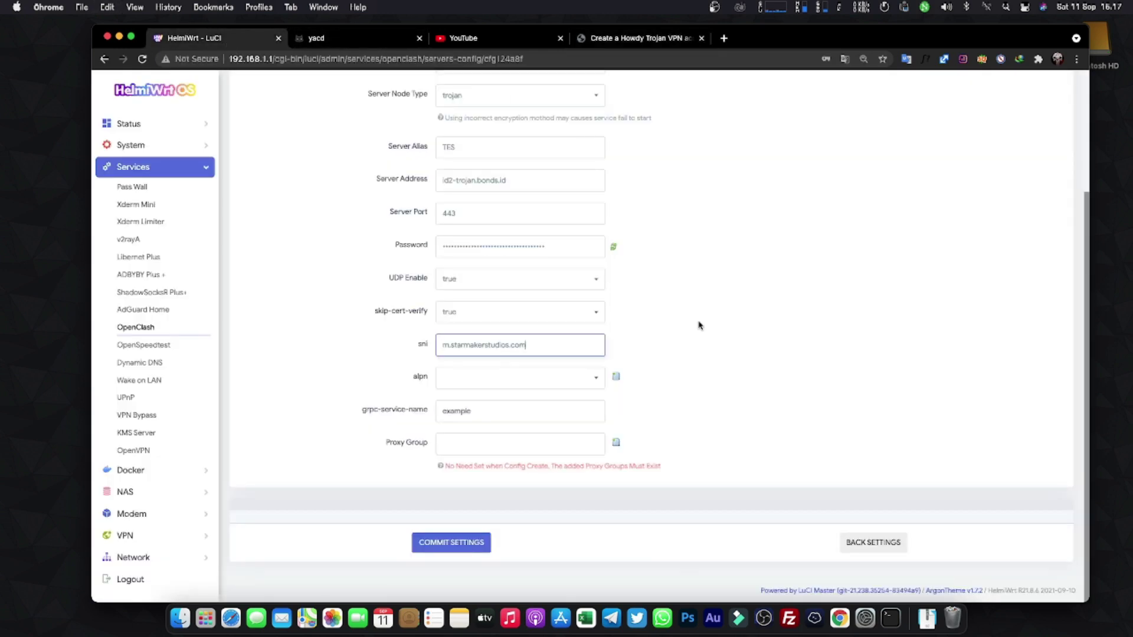
{"action": "scroll", "coordinate": [668, 321], "scroll_direction": "up", "scroll_amount": 3}
{"action": "scroll", "coordinate": [667, 322], "scroll_direction": "down", "scroll_amount": 2}
{"action": "scroll", "coordinate": [668, 321], "scroll_direction": "down", "scroll_amount": 1}
{"action": "scroll", "coordinate": [667, 321], "scroll_direction": "down", "scroll_amount": 1}
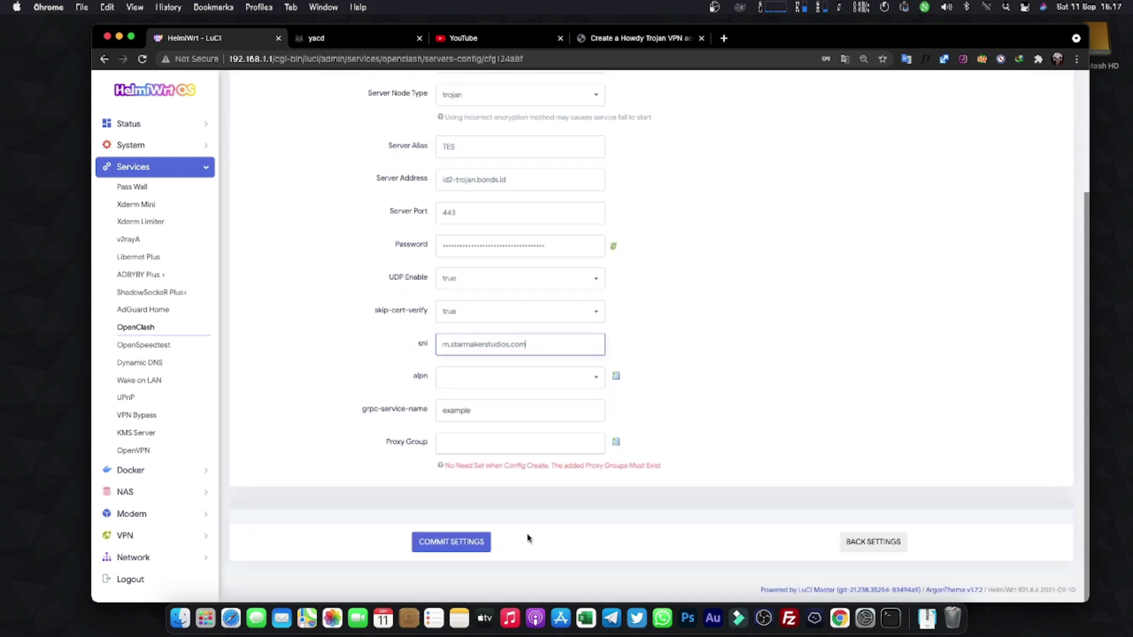
Commit the TES server settings and dismiss Chrome's save-password prompt
{"action": "left_click", "coordinate": [472, 542]}
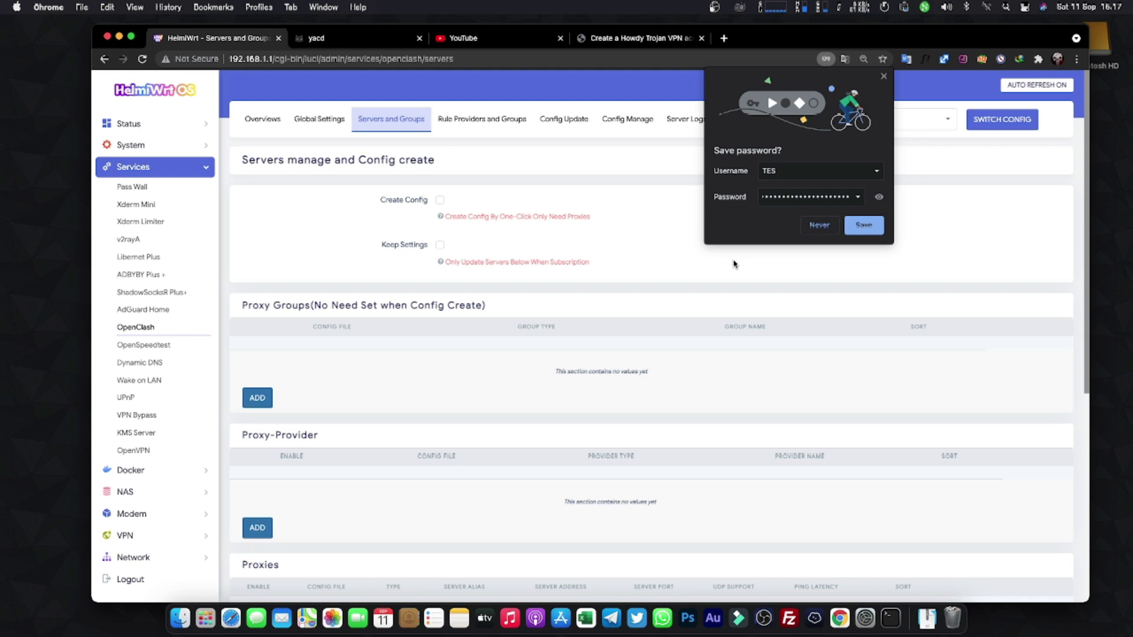
{"action": "scroll", "coordinate": [908, 183], "scroll_direction": "down", "scroll_amount": 1}
{"action": "left_click", "coordinate": [884, 76]}
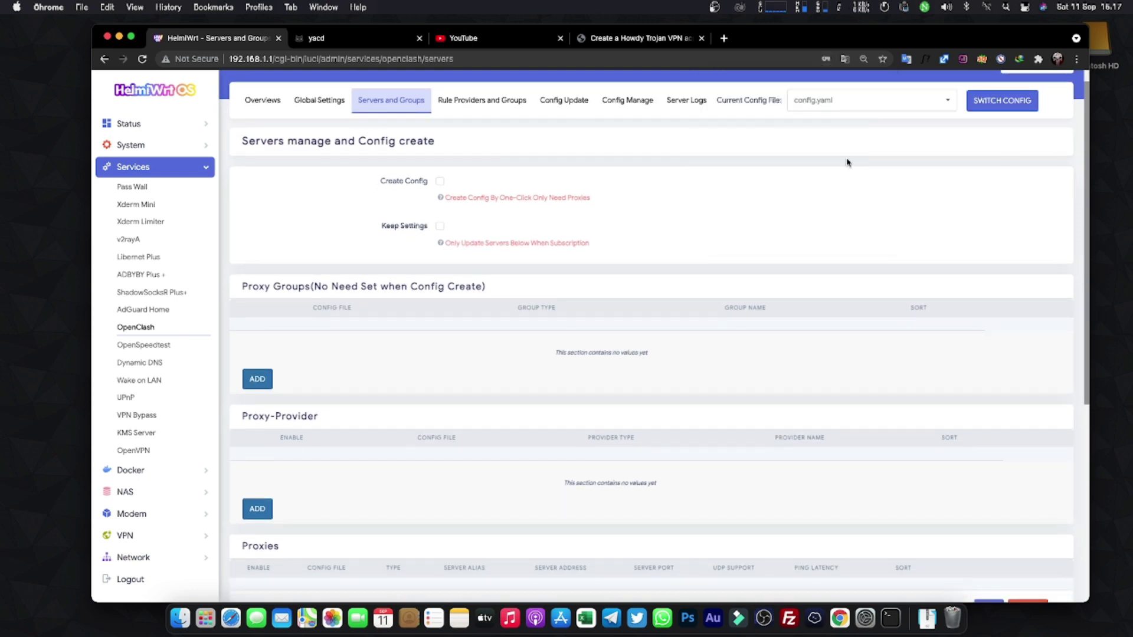
{"action": "scroll", "coordinate": [758, 265], "scroll_direction": "down", "scroll_amount": 15}
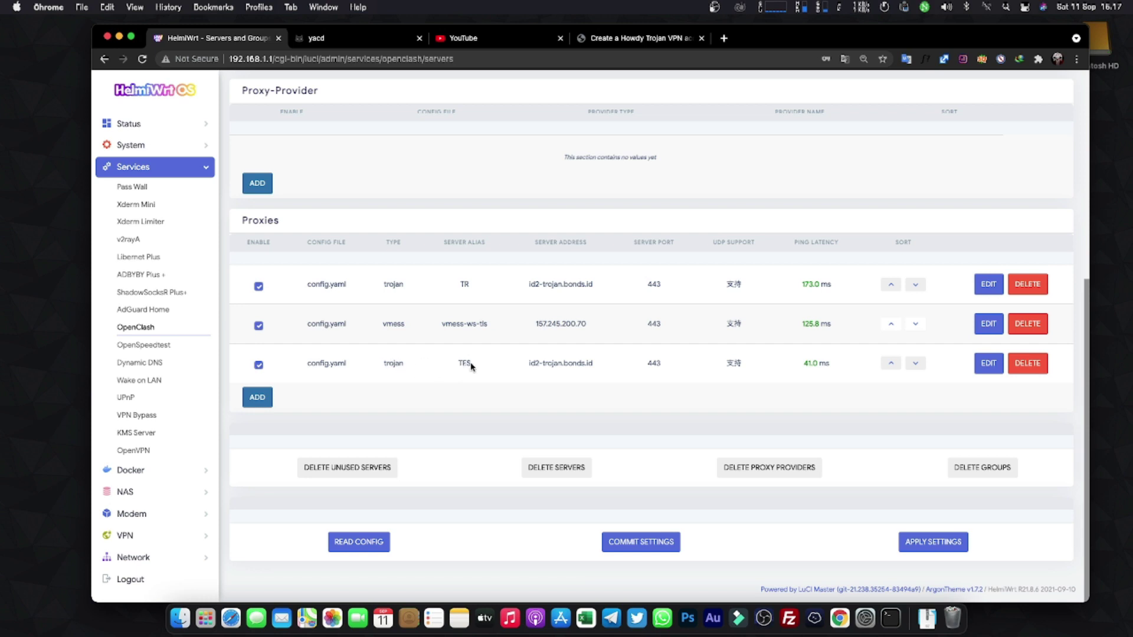
Check the TES entry's ~199 ms ping in Proxies and reopen its edit form
{"action": "left_click_drag", "start_coordinate": [470, 363], "coordinate": [459, 363]}
{"action": "left_click_drag", "start_coordinate": [828, 361], "coordinate": [797, 367]}
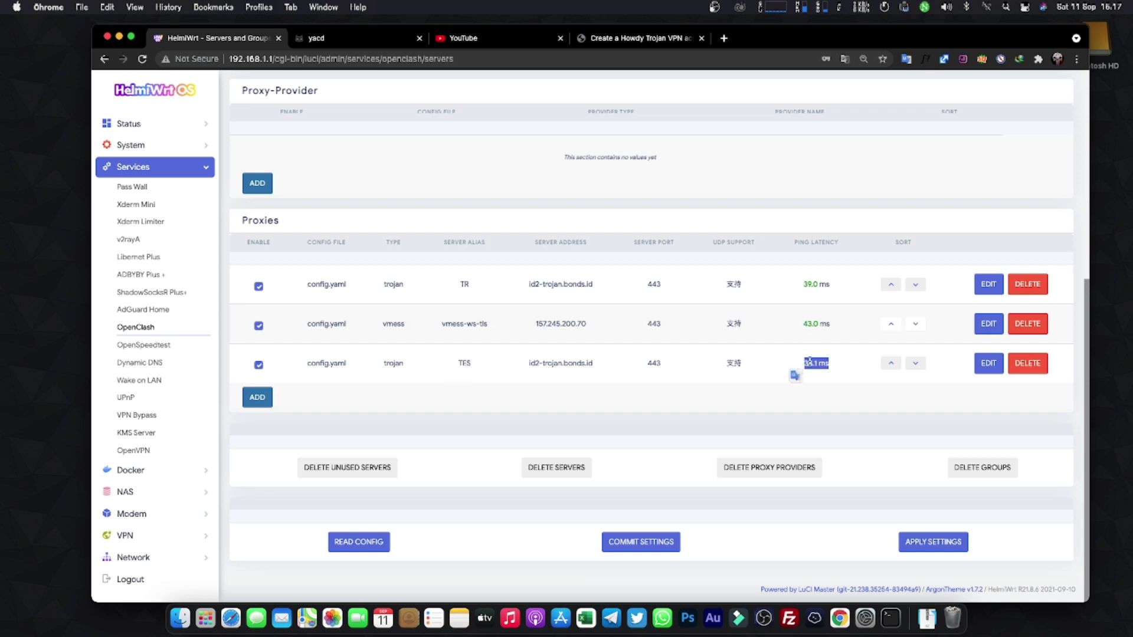
{"action": "left_click", "coordinate": [815, 363]}
{"action": "mouse_move", "coordinate": [823, 364]}
{"action": "left_mouse_down"}
{"action": "mouse_move", "coordinate": [780, 373]}
{"action": "mouse_move", "coordinate": [824, 361]}
{"action": "left_mouse_up"}
{"action": "left_click", "coordinate": [808, 361]}
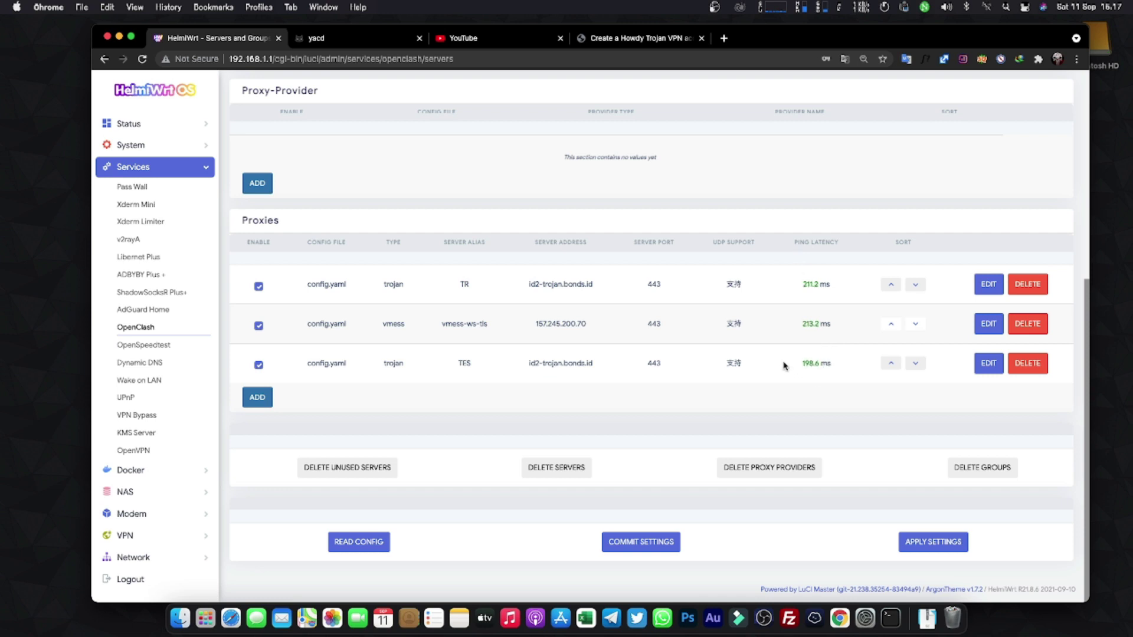
{"action": "scroll", "coordinate": [501, 341], "scroll_direction": "up", "scroll_amount": 5}
{"action": "scroll", "coordinate": [500, 341], "scroll_direction": "up", "scroll_amount": 2}
{"action": "scroll", "coordinate": [954, 379], "scroll_direction": "down", "scroll_amount": 10}
{"action": "left_click", "coordinate": [996, 372]}
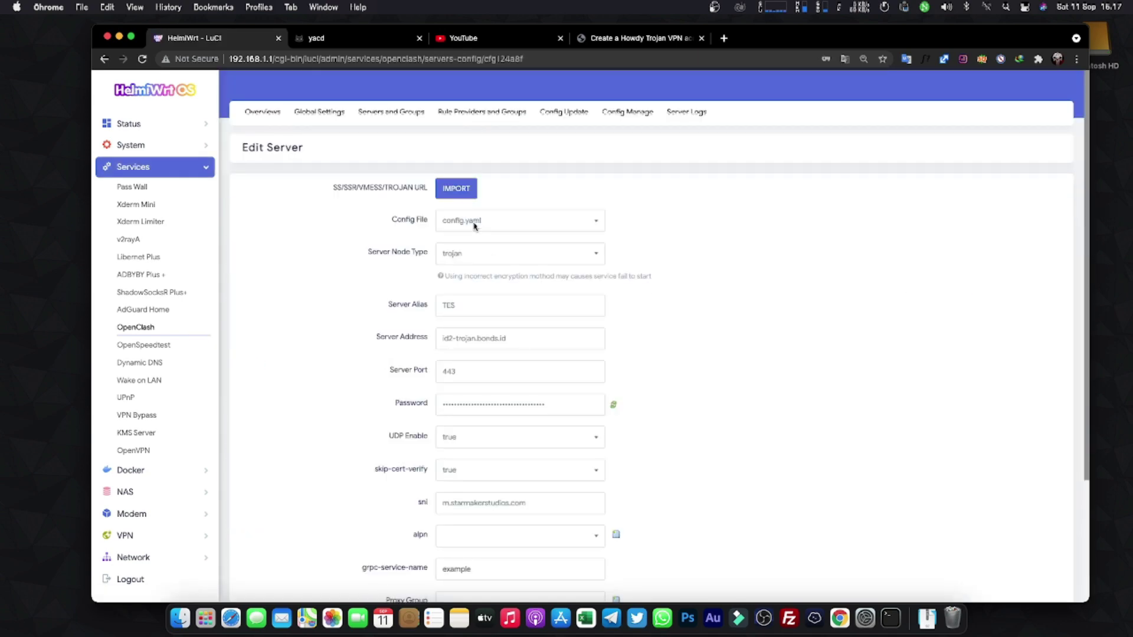
Back in Servers and Groups, enable Create Config and Keep Settings, then commit
{"action": "left_click", "coordinate": [105, 59]}
{"action": "scroll", "coordinate": [543, 286], "scroll_direction": "up", "scroll_amount": 10}
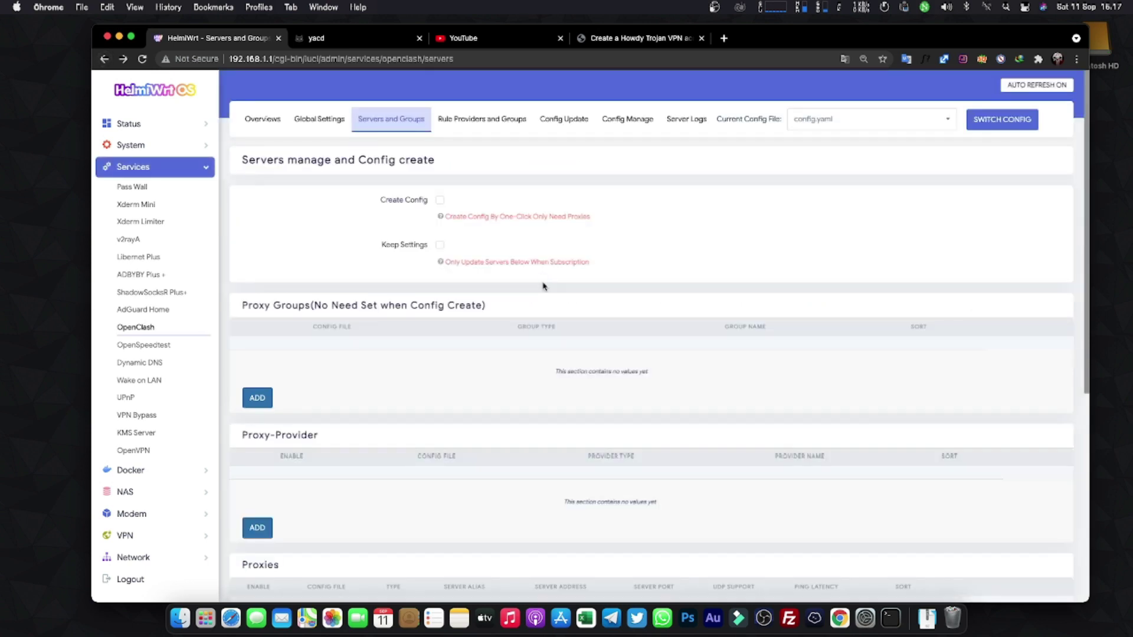
{"action": "left_click", "coordinate": [440, 201]}
{"action": "left_click", "coordinate": [440, 298]}
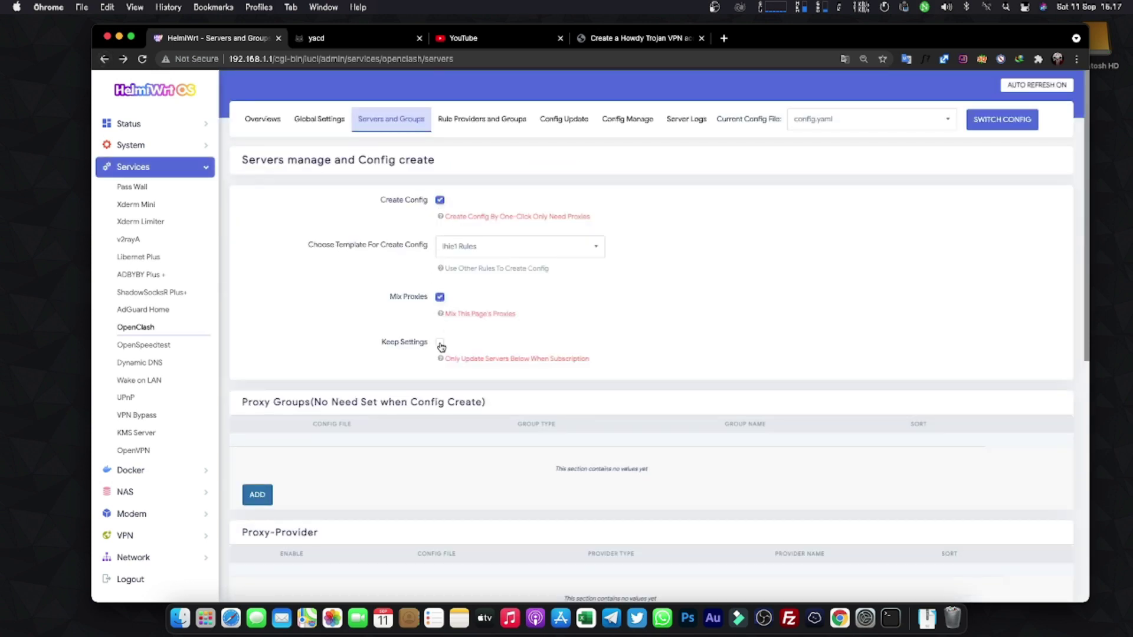
{"action": "scroll", "coordinate": [442, 347], "scroll_direction": "down", "scroll_amount": 5}
{"action": "scroll", "coordinate": [747, 296], "scroll_direction": "down", "scroll_amount": 3}
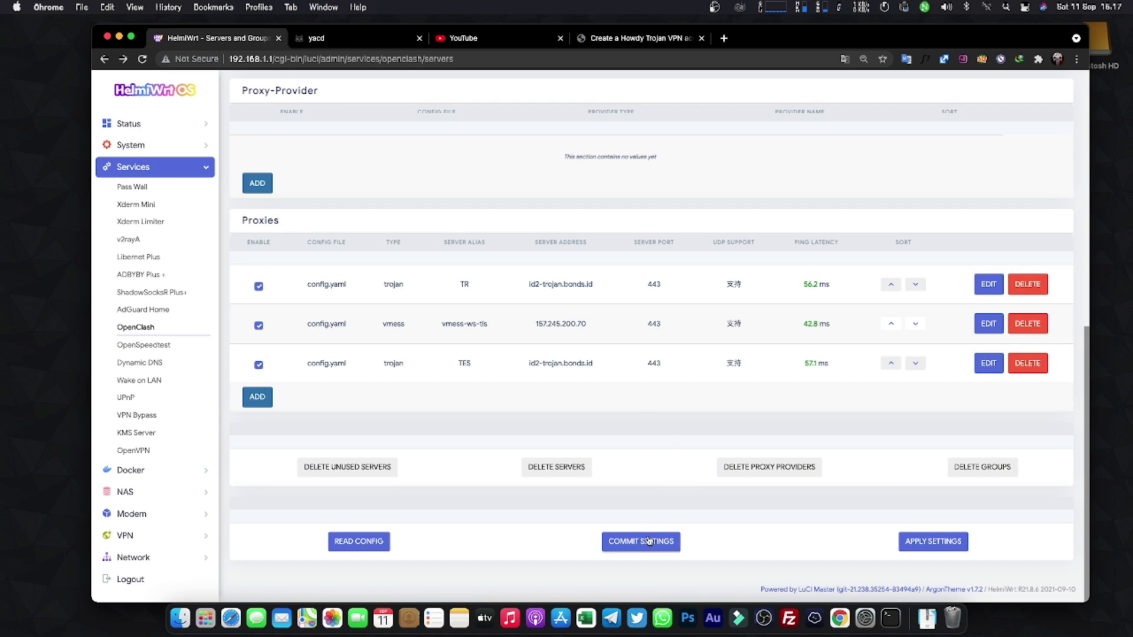
{"action": "left_click", "coordinate": [933, 541]}
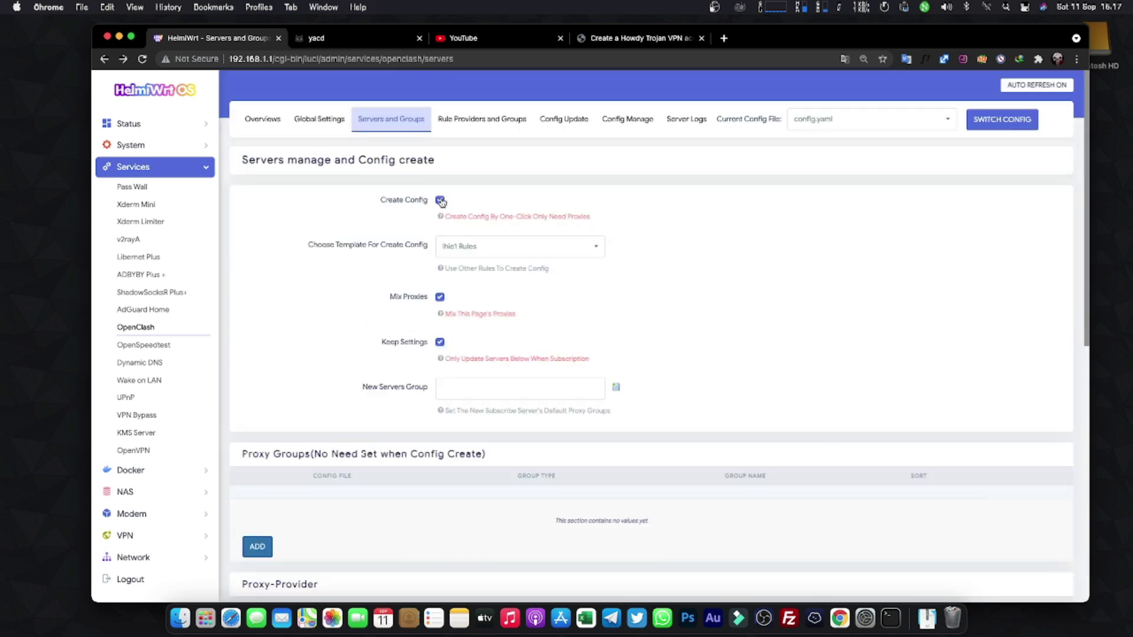
Turn Create Config off again, commit the server settings, and apply to restart OpenClash
{"action": "left_click", "coordinate": [440, 201]}
{"action": "scroll", "coordinate": [439, 251], "scroll_direction": "down", "scroll_amount": 4}
{"action": "scroll", "coordinate": [541, 190], "scroll_direction": "down", "scroll_amount": 3}
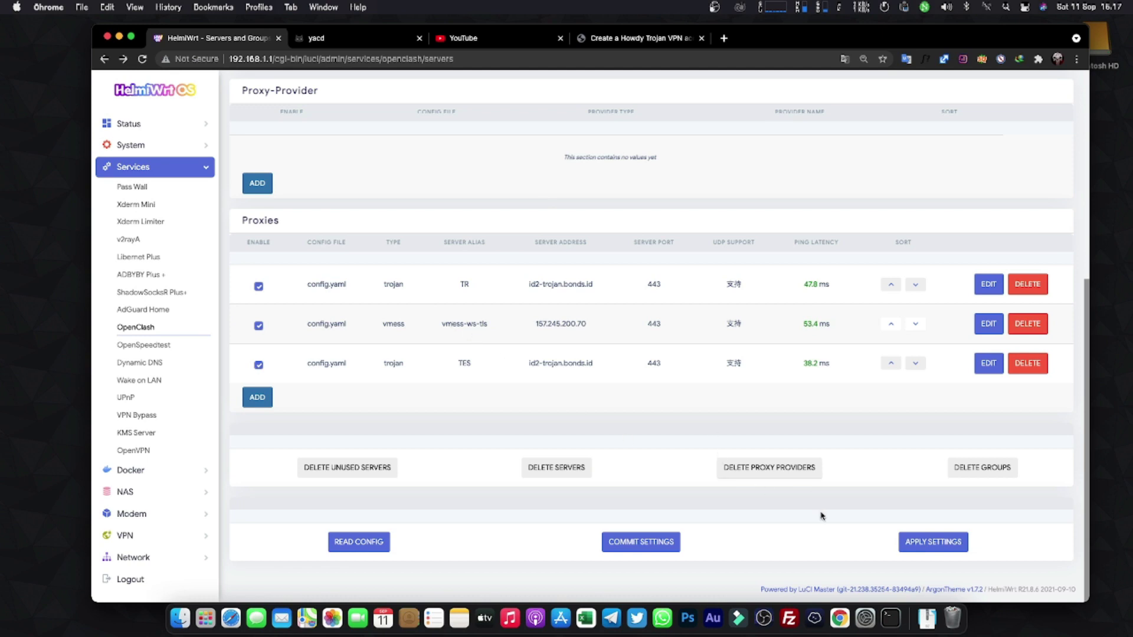
{"action": "left_click", "coordinate": [654, 542]}
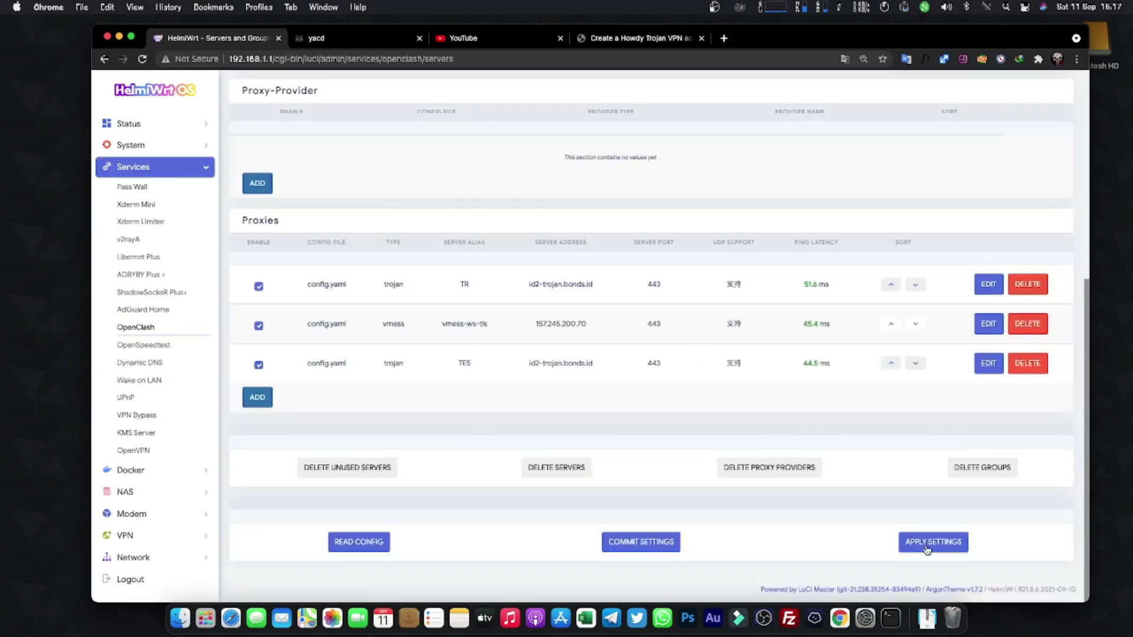
{"action": "left_click", "coordinate": [927, 542]}
{"action": "scroll", "coordinate": [845, 229], "scroll_direction": "down", "scroll_amount": 3}
{"action": "scroll", "coordinate": [845, 229], "scroll_direction": "down", "scroll_amount": 2}
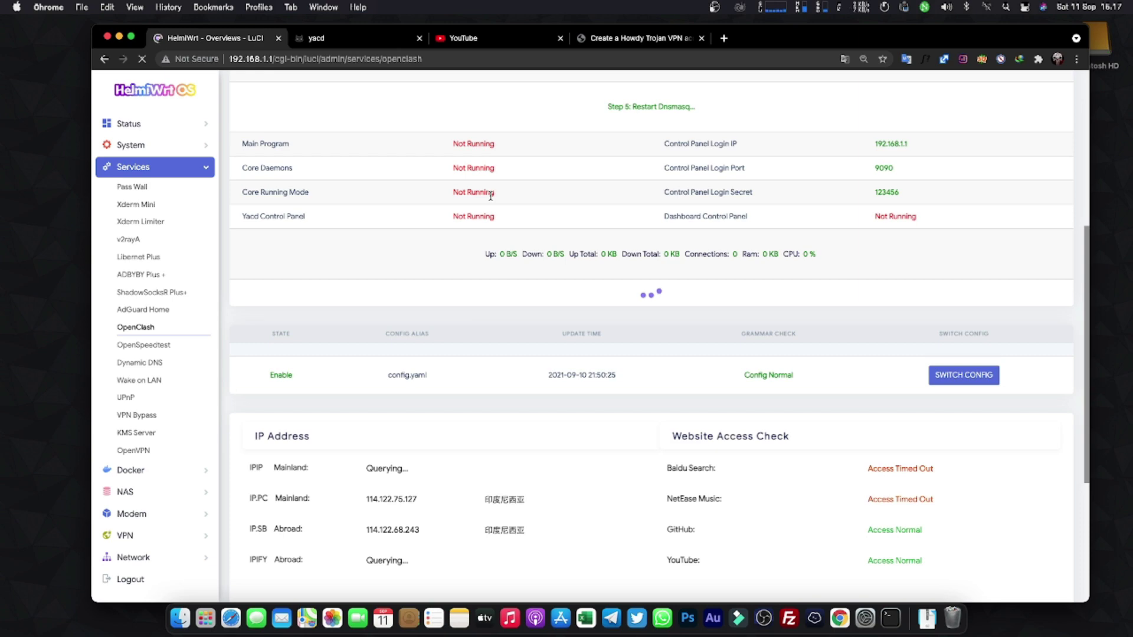
Wait for 'OpenClash Start Successful!' with main program and core daemons showing Running
{"action": "scroll", "coordinate": [491, 196], "scroll_direction": "down", "scroll_amount": 5}
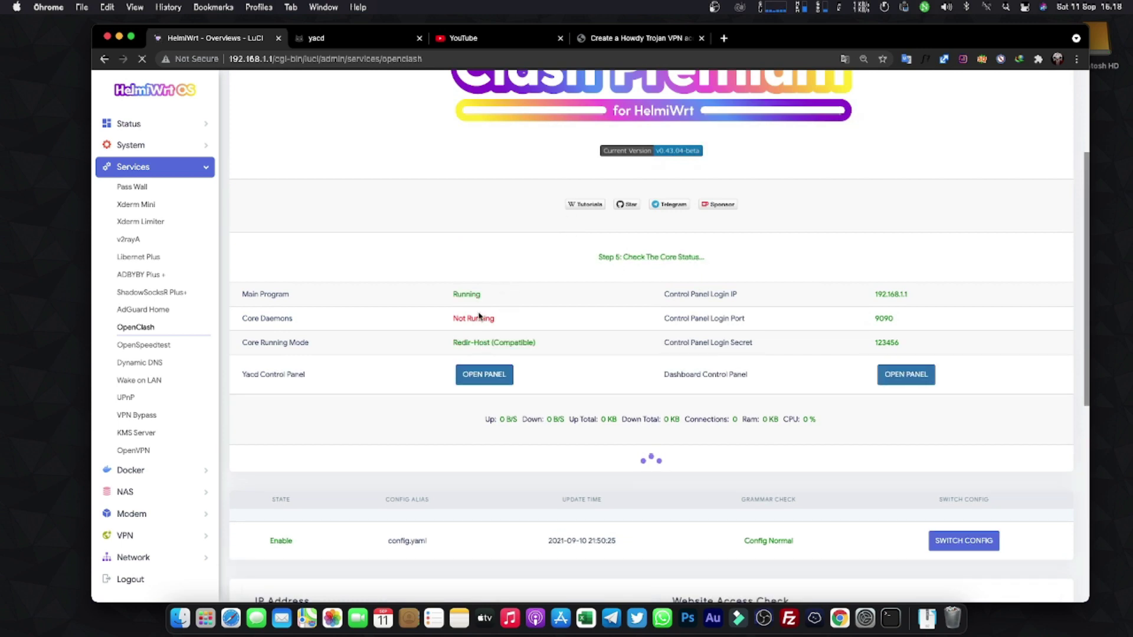
{"action": "left_click_drag", "start_coordinate": [255, 289], "coordinate": [306, 375]}
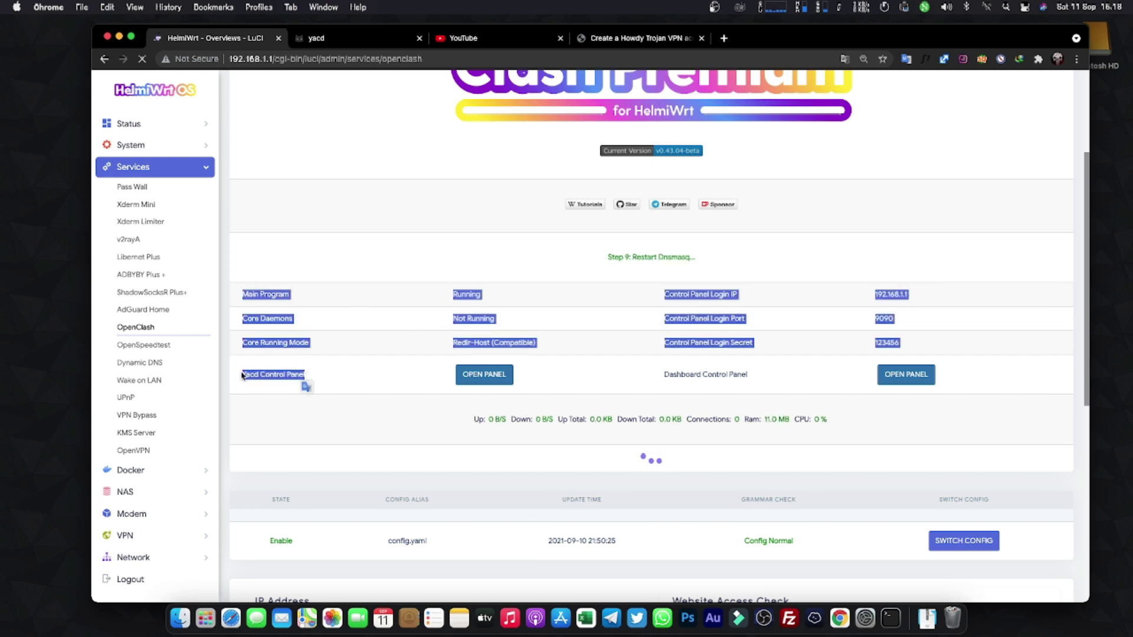
{"action": "left_click", "coordinate": [228, 356]}
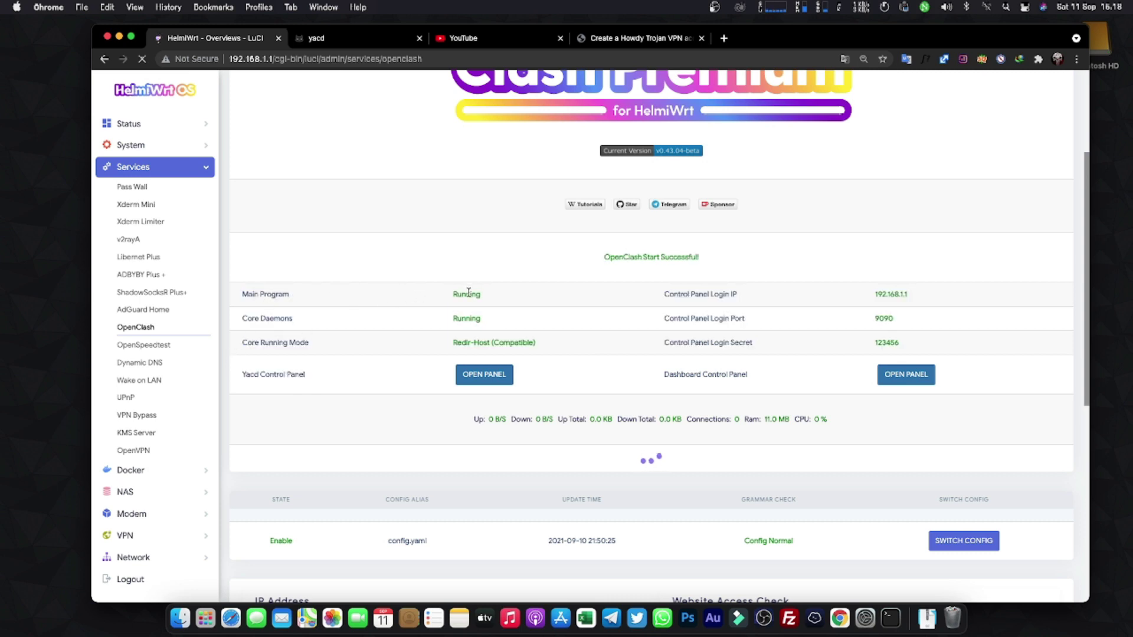
In Yacd, select TES in the GLOBAL group and test latency (TR 3098 ms, TES ~2554 ms)
{"action": "left_click", "coordinate": [484, 377]}
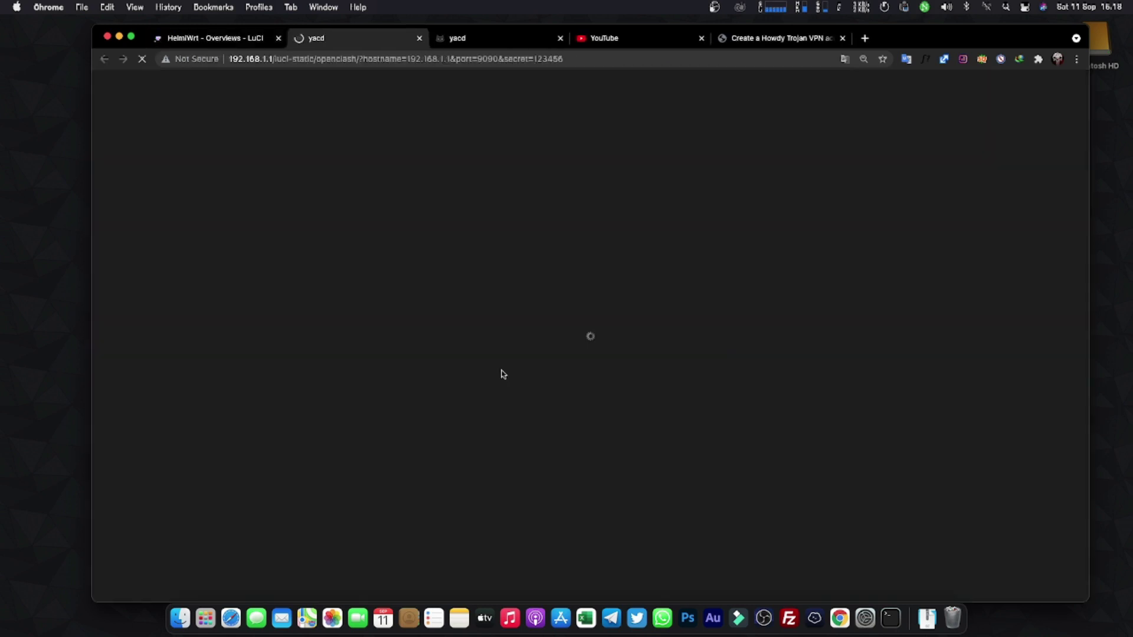
{"action": "left_click", "coordinate": [560, 39]}
{"action": "left_click", "coordinate": [137, 115]}
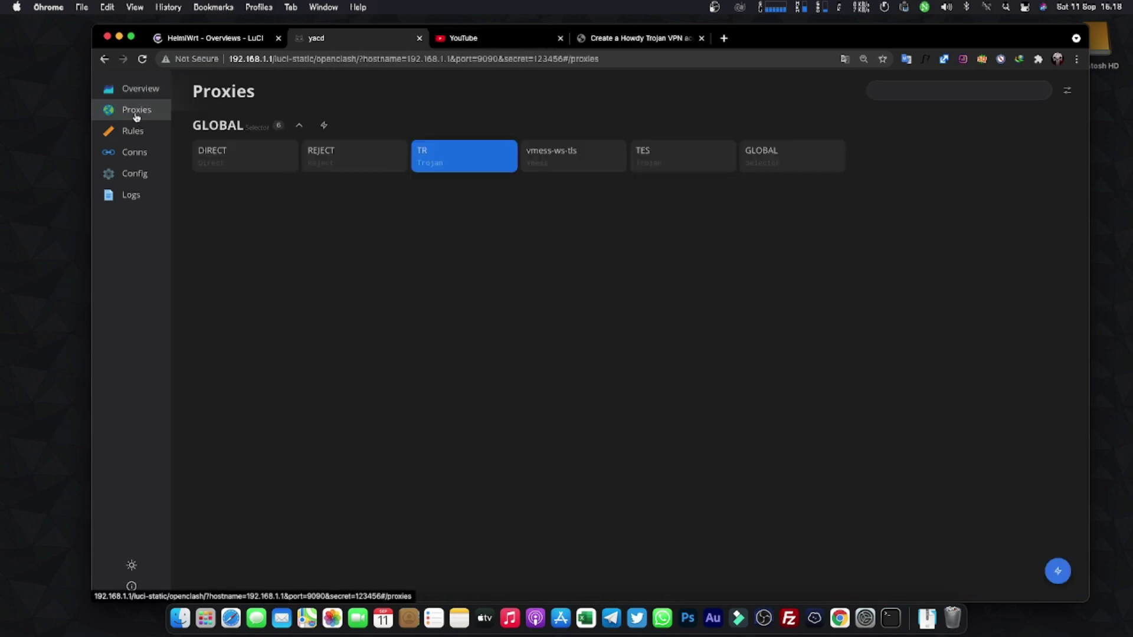
{"action": "left_click", "coordinate": [645, 158]}
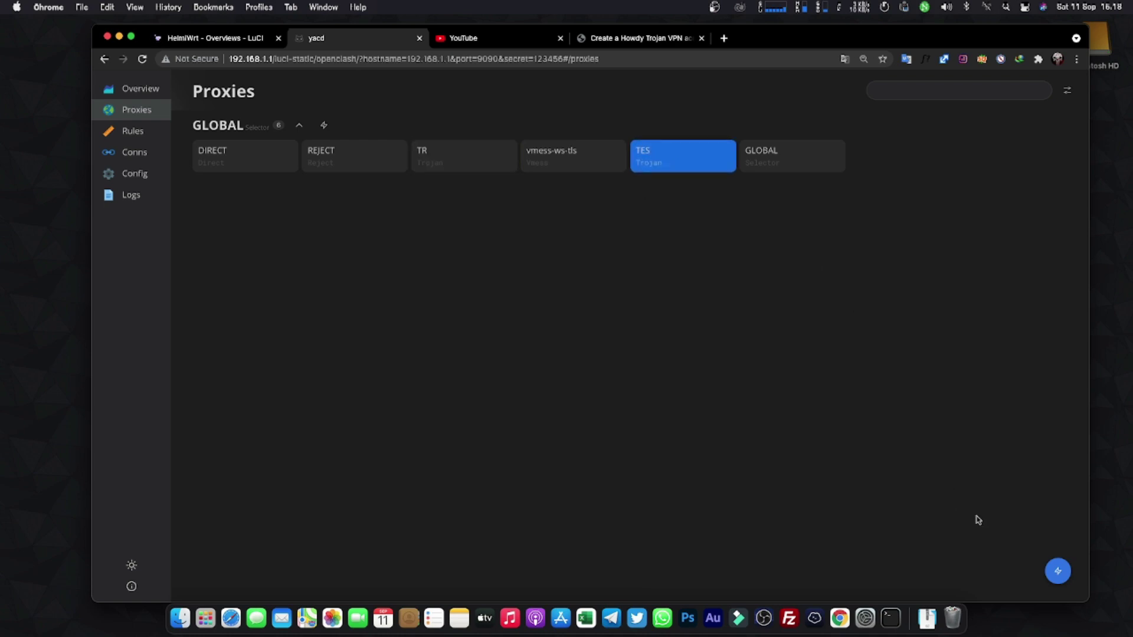
{"action": "left_click", "coordinate": [1055, 571]}
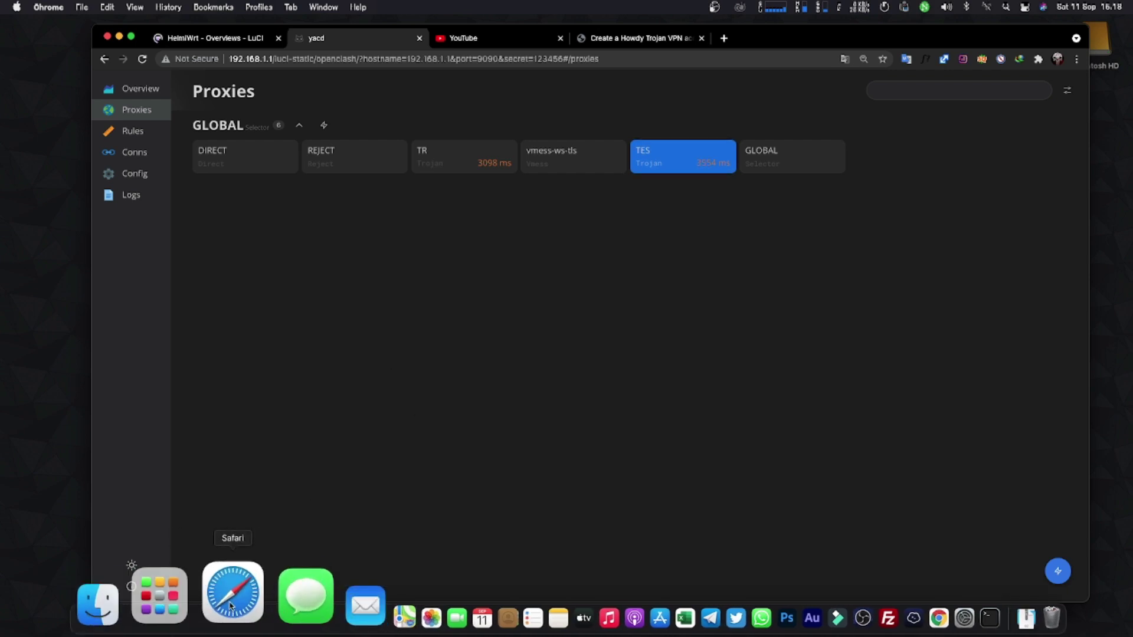
Run a Speedtest through TES (about 6.74 Mbps, 42 ms ping), then return to the HelmiWrt page
{"action": "key", "text": "super+space"}
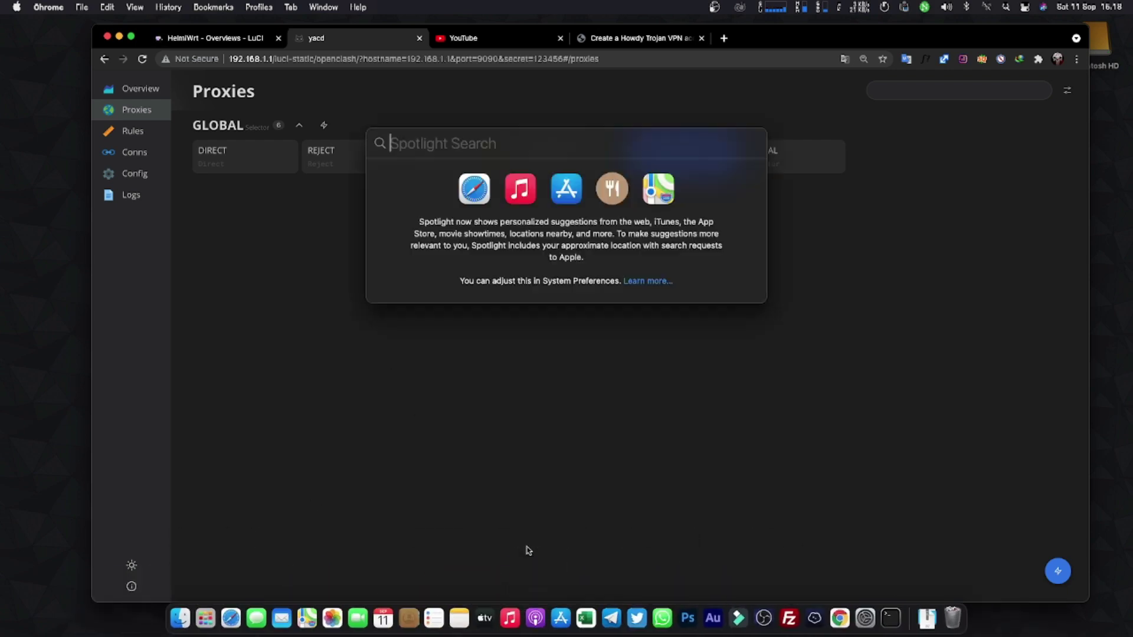
{"action": "type", "text": "s"}
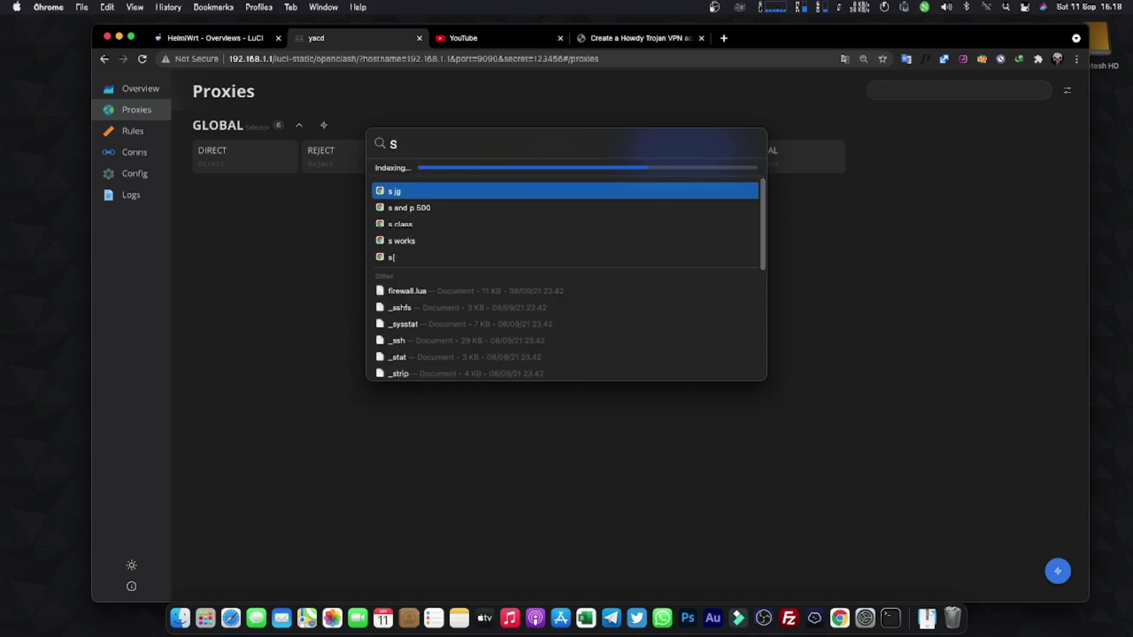
{"action": "type", "text": "p"}
{"action": "key", "text": "Return"}
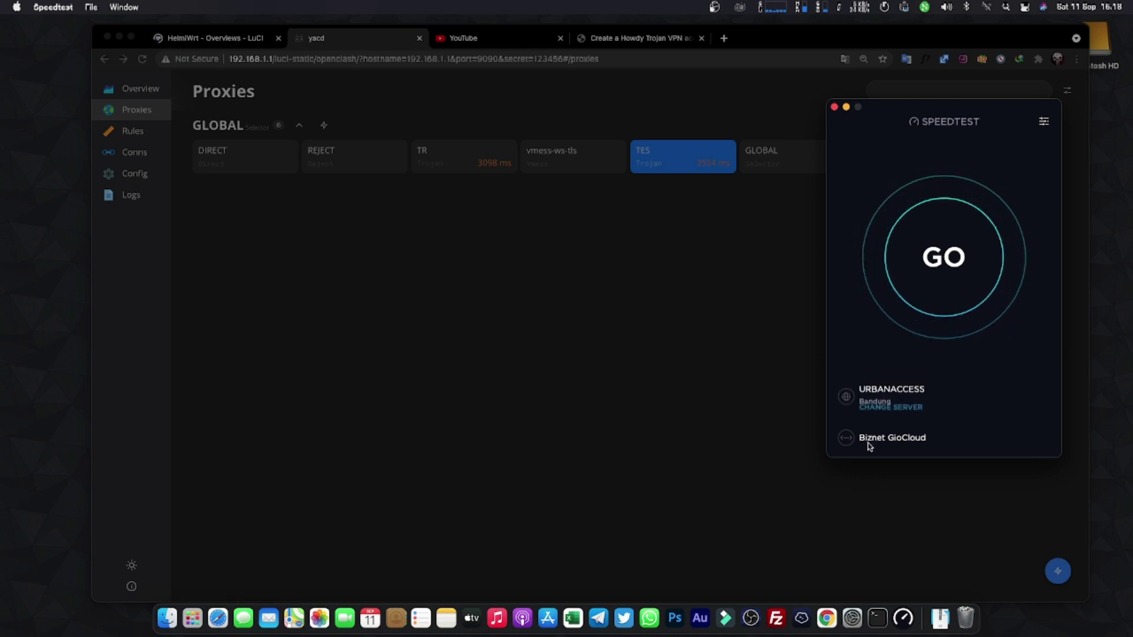
{"action": "left_click", "coordinate": [949, 270]}
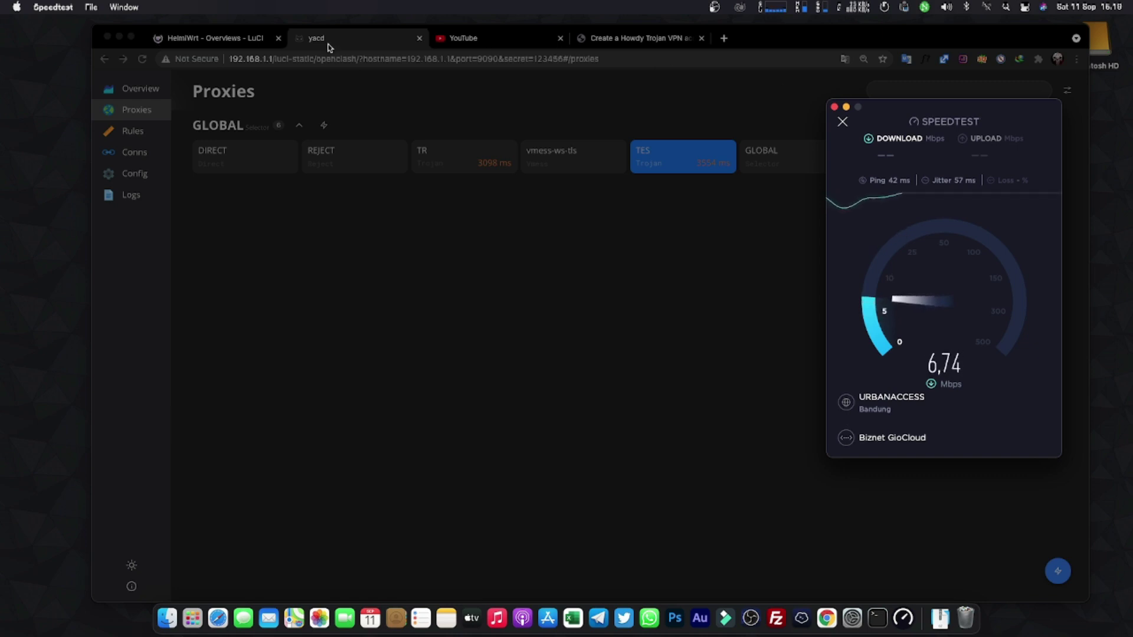
{"action": "left_click", "coordinate": [225, 41]}
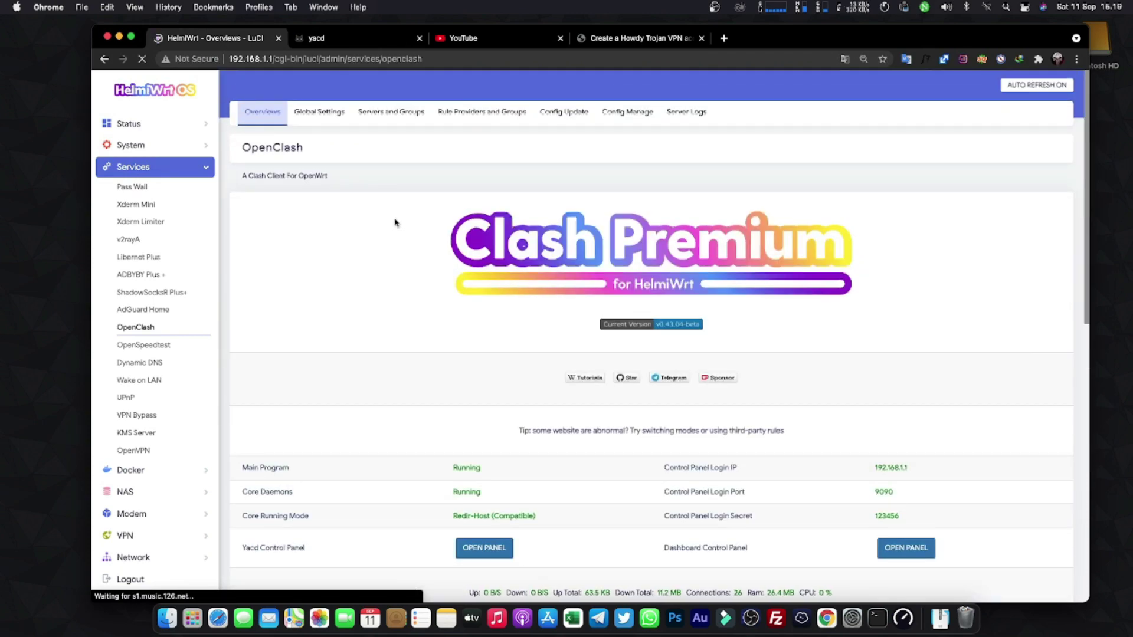
Check the OpenClash overview status, then bring Speedtest back showing about 6.87 Mbps download
{"action": "scroll", "coordinate": [395, 222], "scroll_direction": "down", "scroll_amount": 10}
{"action": "scroll", "coordinate": [395, 222], "scroll_direction": "up", "scroll_amount": 10}
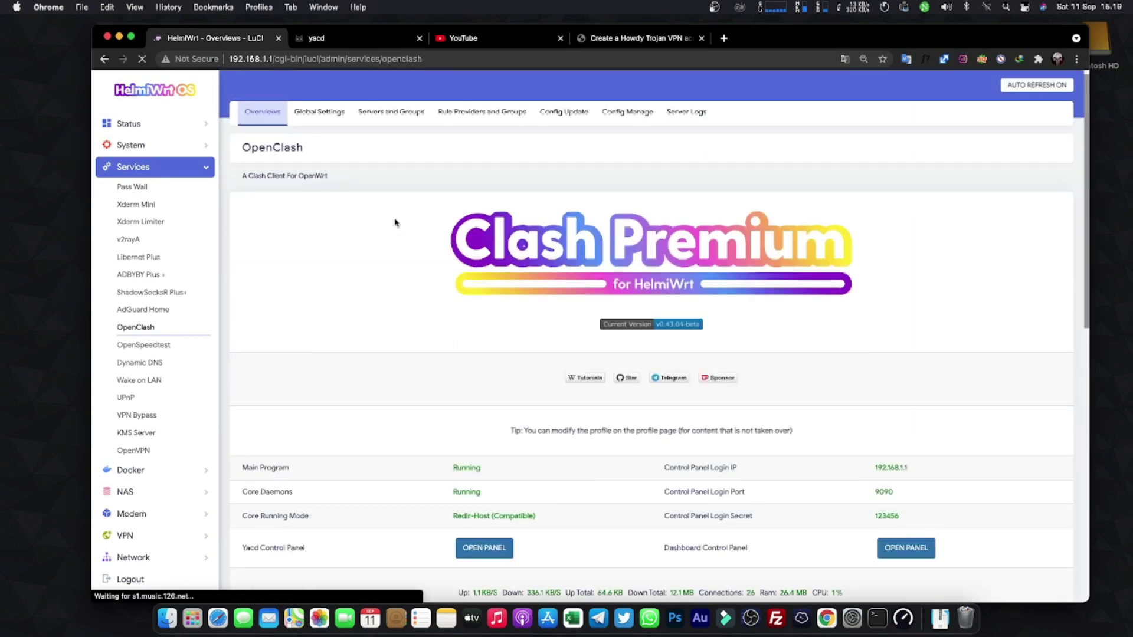
{"action": "scroll", "coordinate": [395, 222], "scroll_direction": "down", "scroll_amount": 1}
{"action": "left_click", "coordinate": [903, 617]}
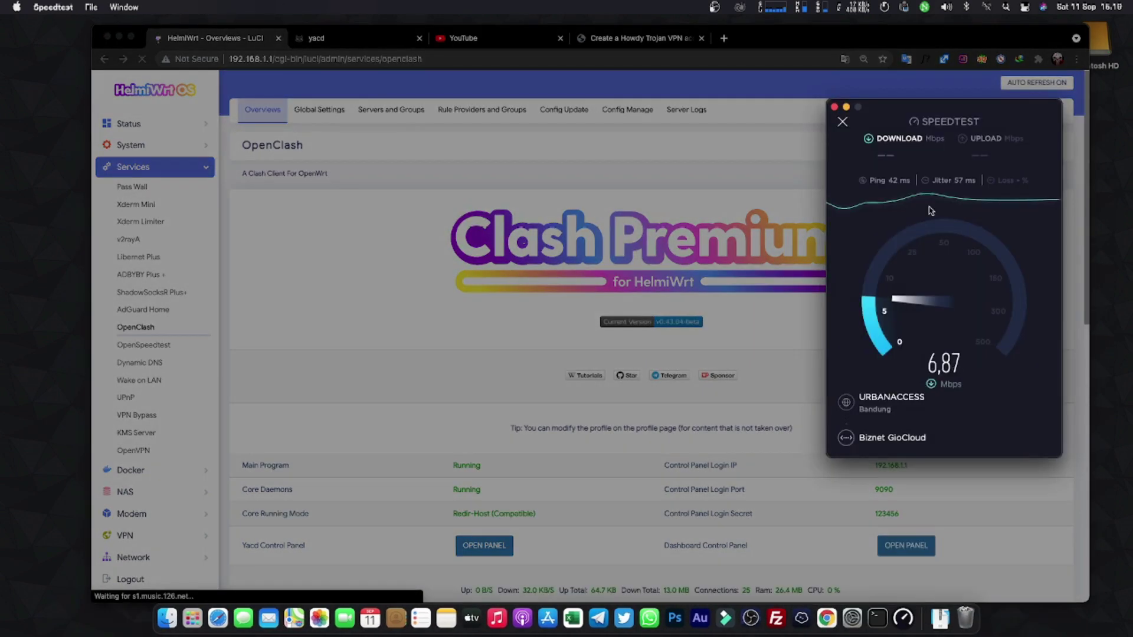